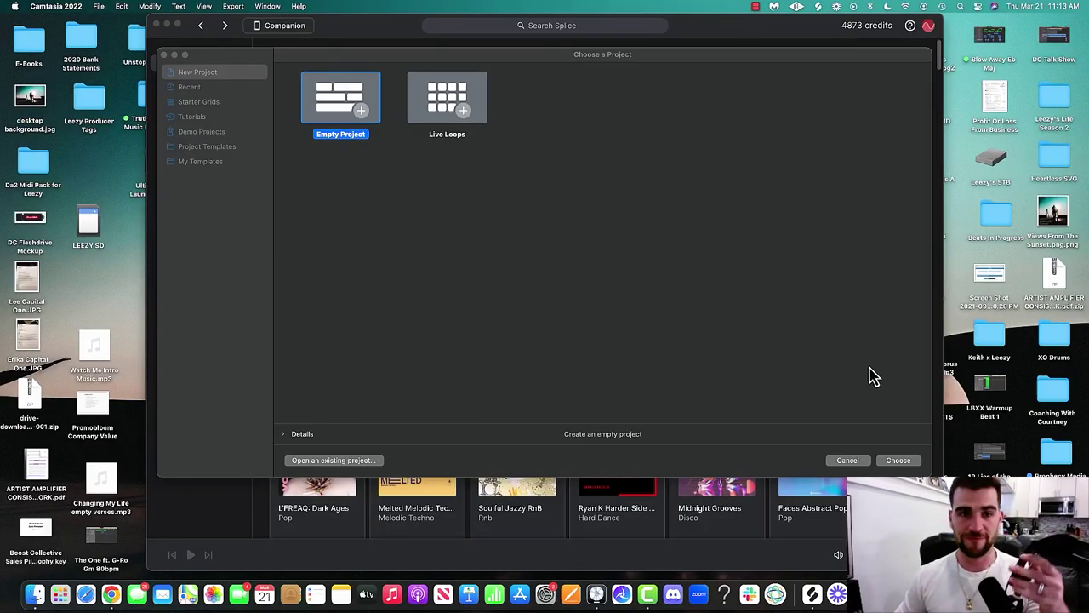
Create an empty project with one audio track
{"action": "left_click", "coordinate": [899, 461]}
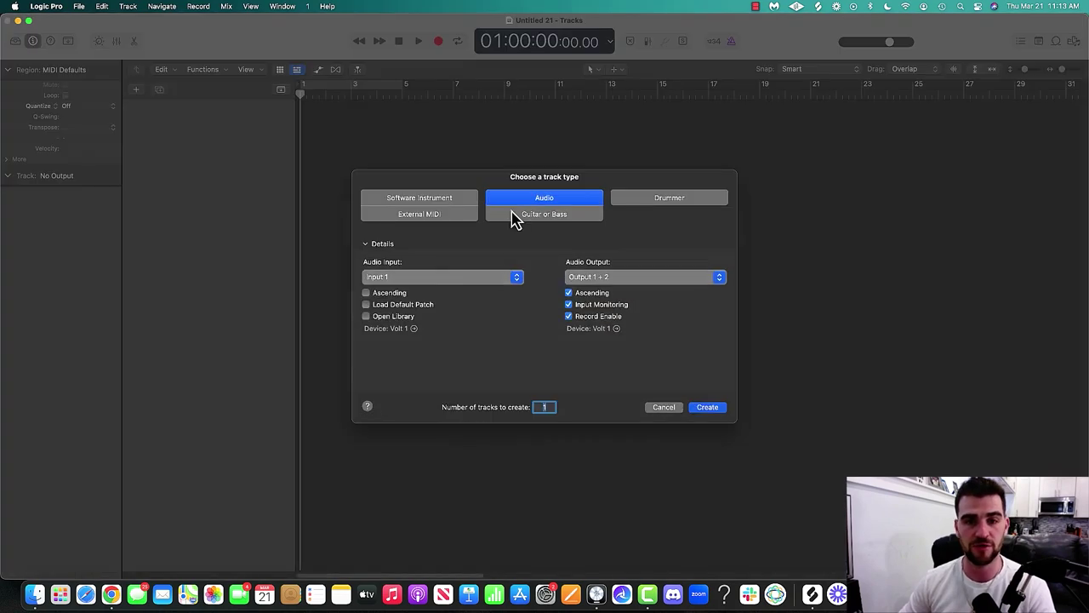
{"action": "key", "text": "Return"}
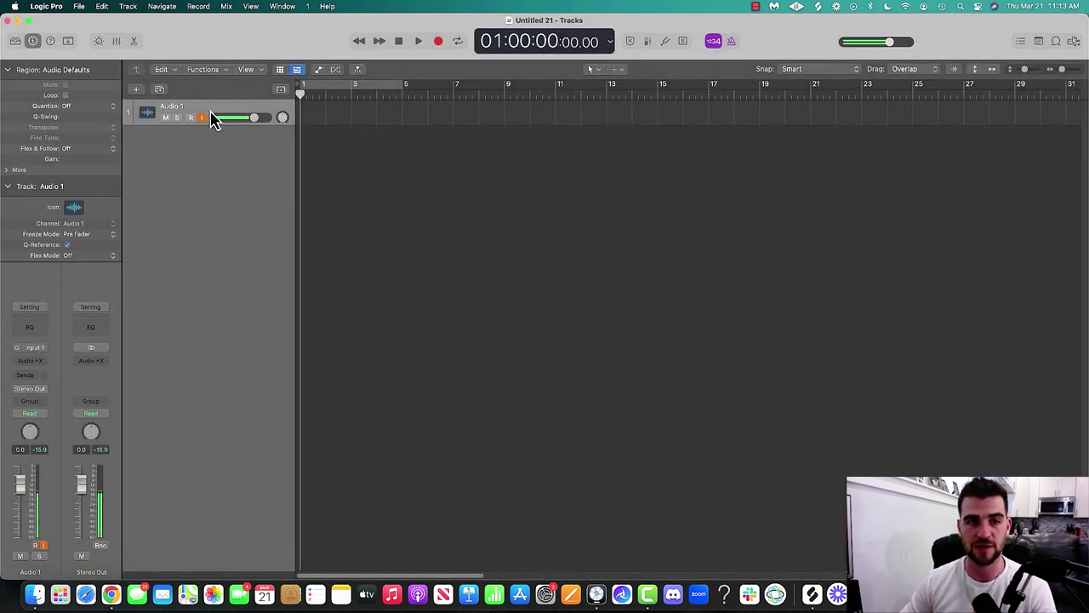
Switch to Splice and open the Faces Abstract Pop Vol 2 sample pack
{"action": "key", "text": "ctrl+Up"}
{"action": "left_click", "coordinate": [683, 467]}
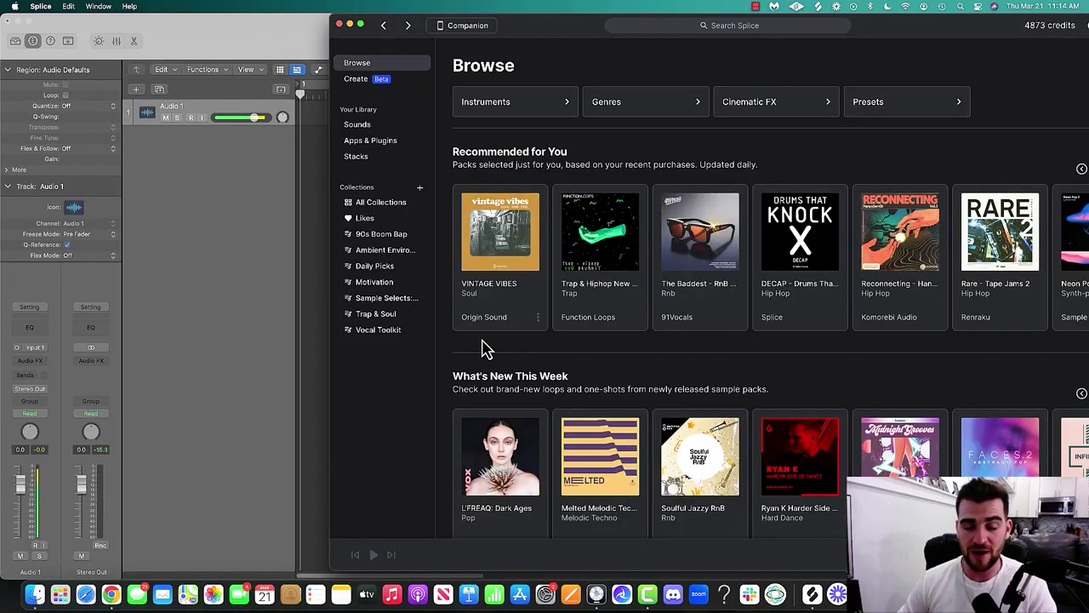
{"action": "left_click_drag", "start_coordinate": [561, 44], "coordinate": [389, 45]}
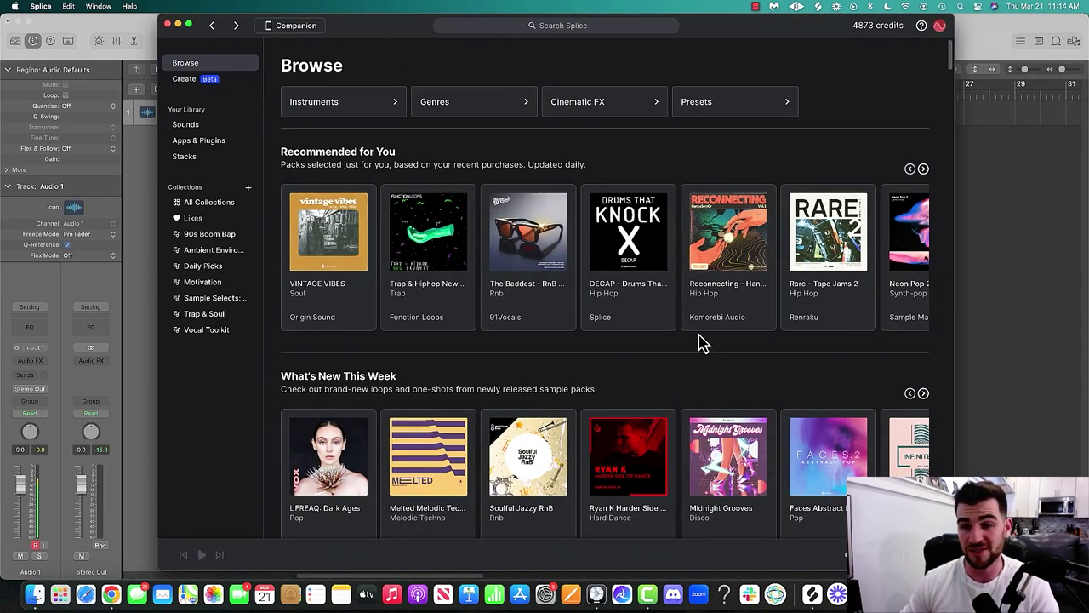
{"action": "scroll", "coordinate": [699, 343], "scroll_direction": "down", "scroll_amount": 2}
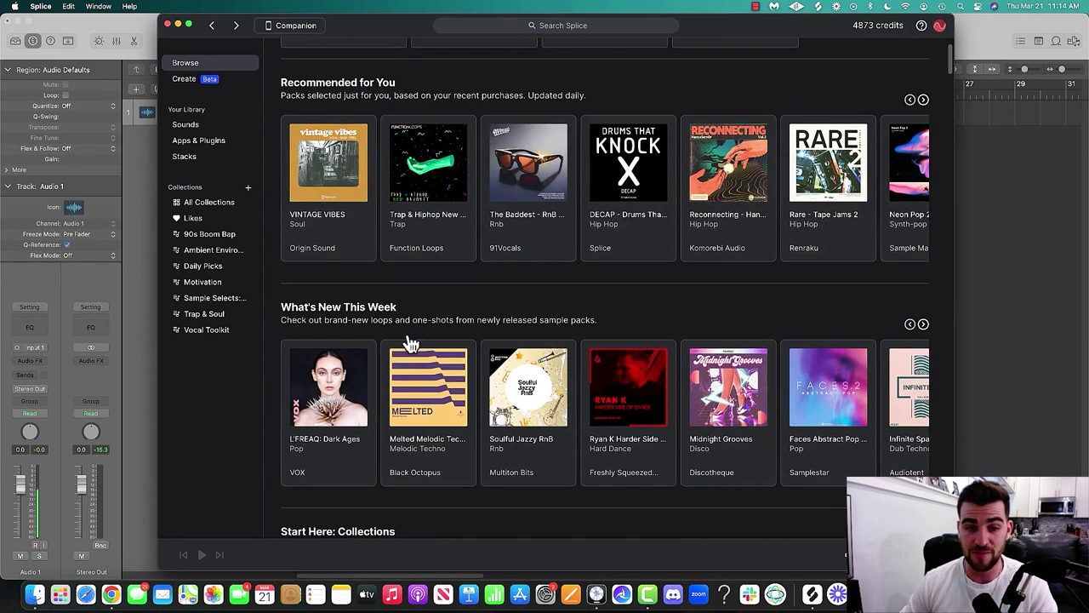
{"action": "left_click", "coordinate": [818, 472]}
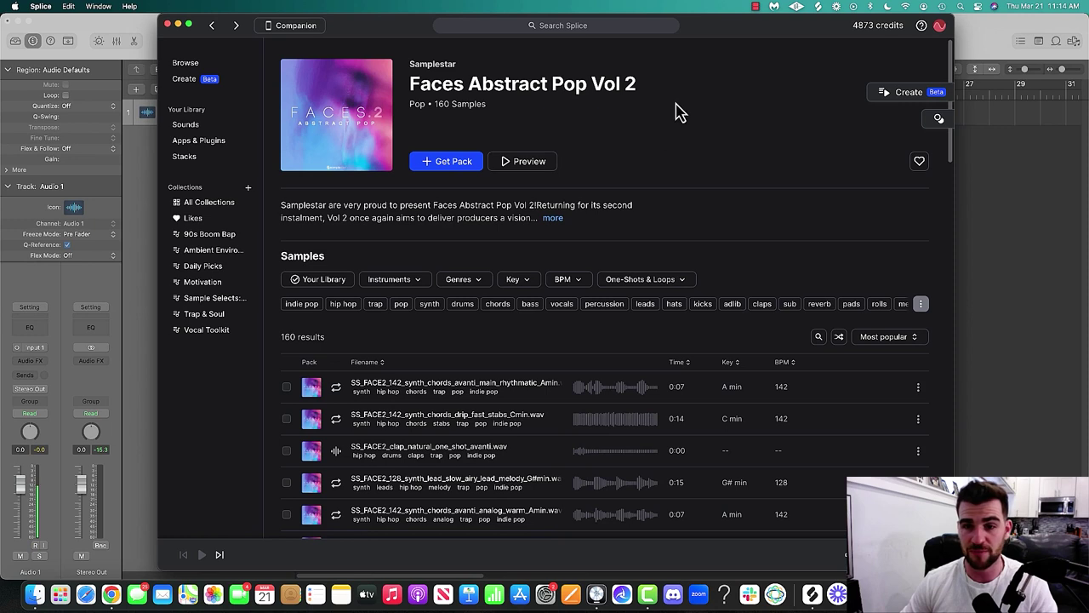
Audition the pack's avanti main rhythmatic, drip fast stabs, slow airy lead and avanti analog warm samples
{"action": "scroll", "coordinate": [608, 153], "scroll_direction": "down", "scroll_amount": 2}
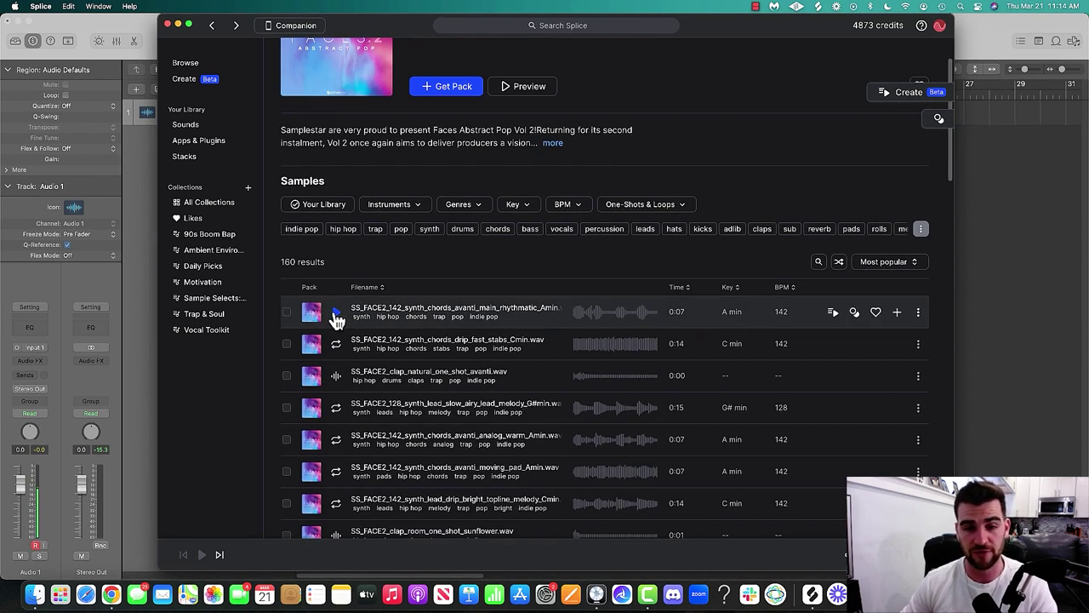
{"action": "left_click", "coordinate": [337, 319]}
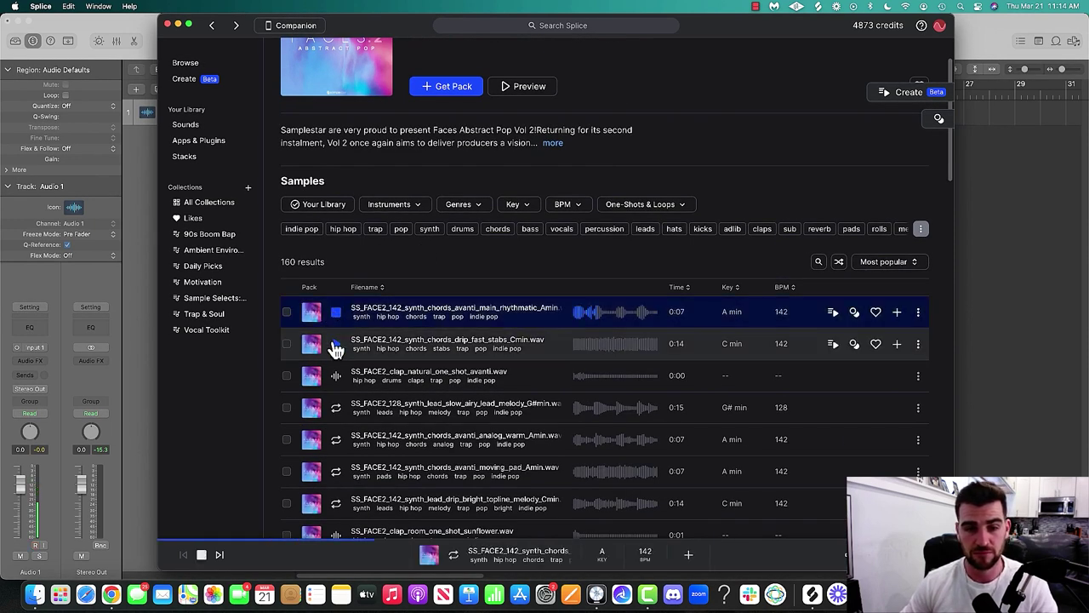
{"action": "left_click", "coordinate": [338, 349]}
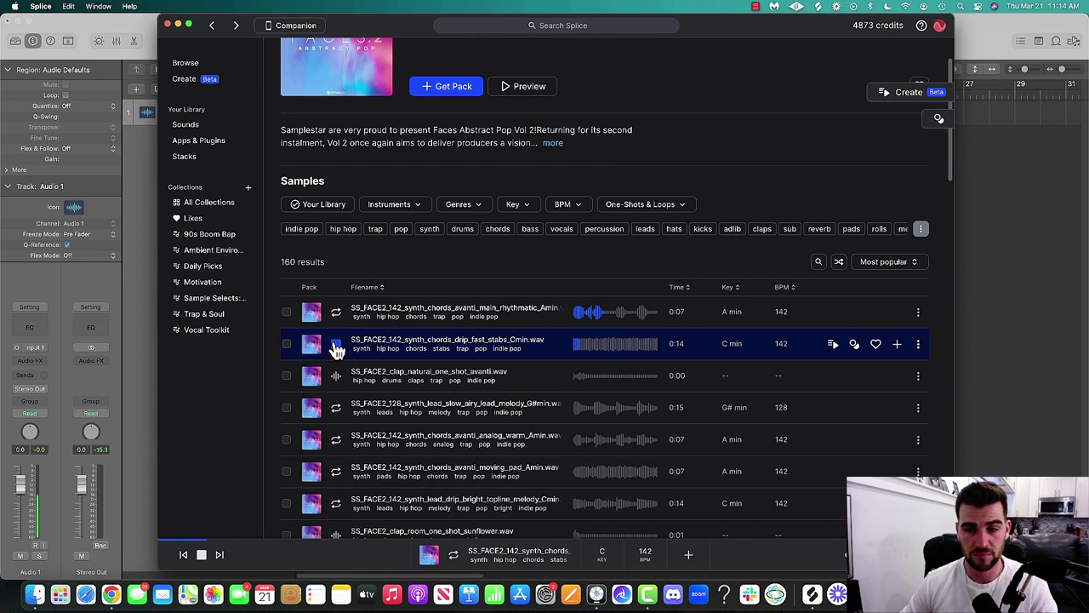
{"action": "left_click", "coordinate": [335, 411]}
{"action": "left_click", "coordinate": [337, 441]}
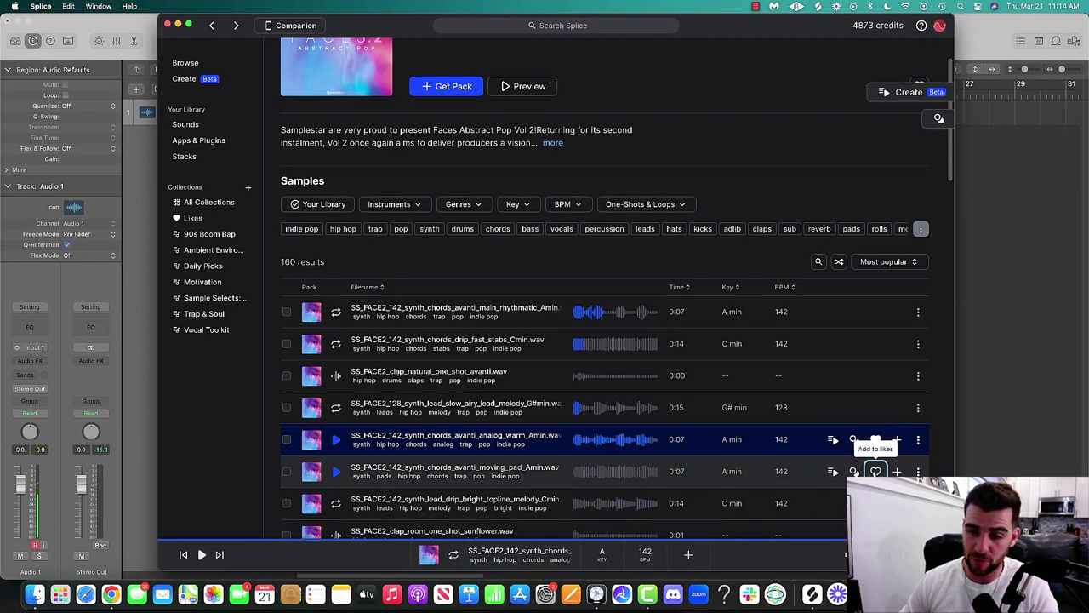
Place the avanti analog warm and avanti moving pad samples on new Logic Pro tracks starting at bar 1
{"action": "left_click_drag", "start_coordinate": [408, 25], "coordinate": [893, 25]}
{"action": "left_click_drag", "start_coordinate": [866, 450], "coordinate": [344, 171]}
{"action": "left_click_drag", "start_coordinate": [829, 468], "coordinate": [302, 212]}
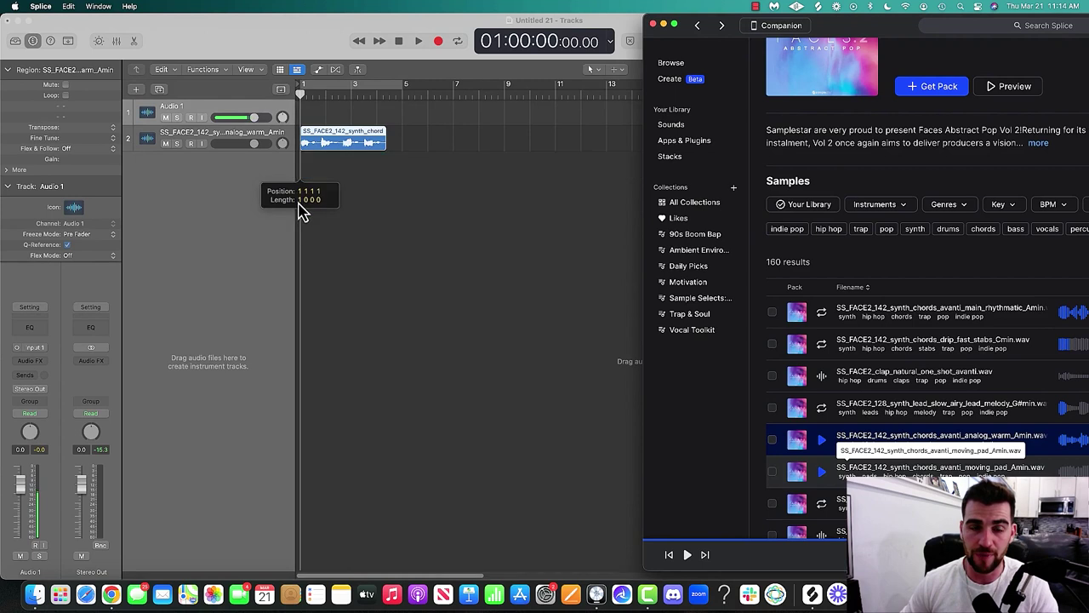
Switch the Logic Pro display to beats and project values, and set the project tempo to 142
{"action": "left_click", "coordinate": [382, 245]}
{"action": "left_click", "coordinate": [609, 41]}
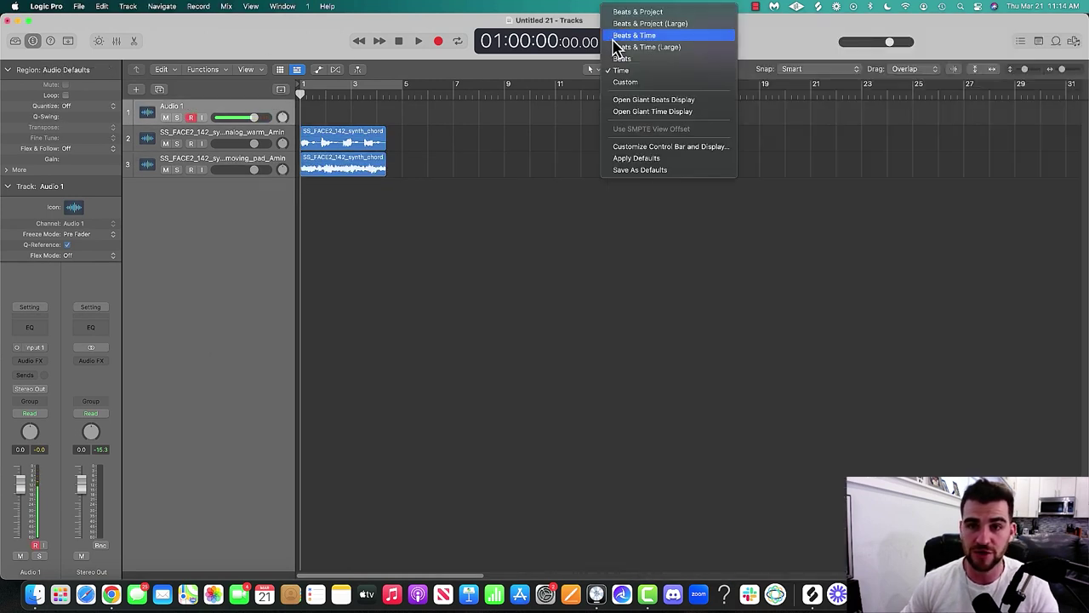
{"action": "left_click", "coordinate": [578, 47]}
{"action": "double_click", "coordinate": [555, 37]}
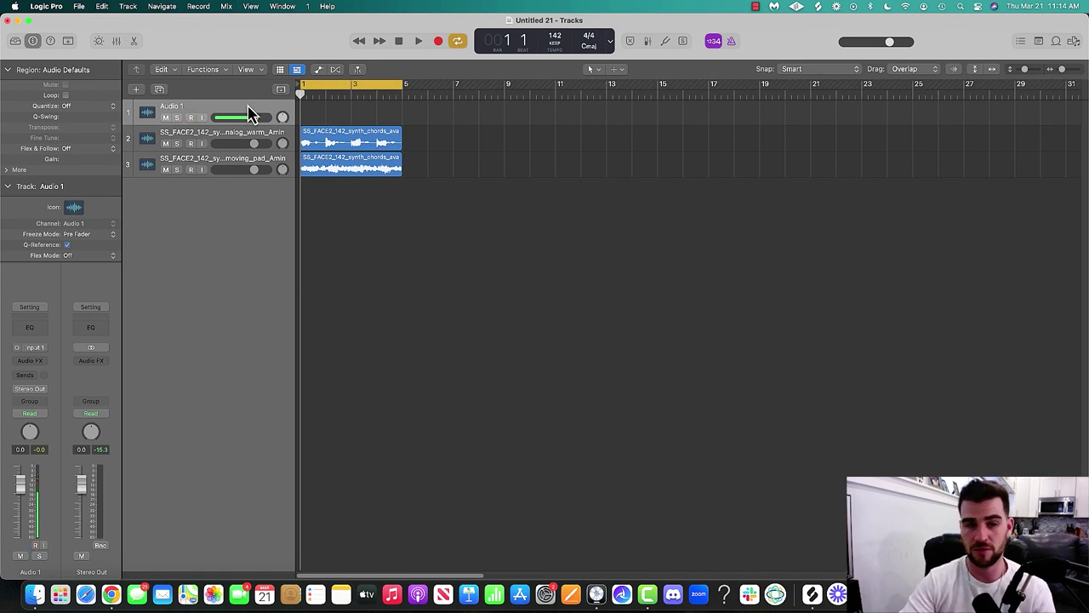
Delete the empty Audio 1 track, and during playback lower the analog warm track to -3.9 dB and the moving pad track to -5.4 dB
{"action": "key", "text": "super+BackSpace"}
{"action": "key", "text": "space"}
{"action": "left_click_drag", "start_coordinate": [253, 144], "coordinate": [241, 142]}
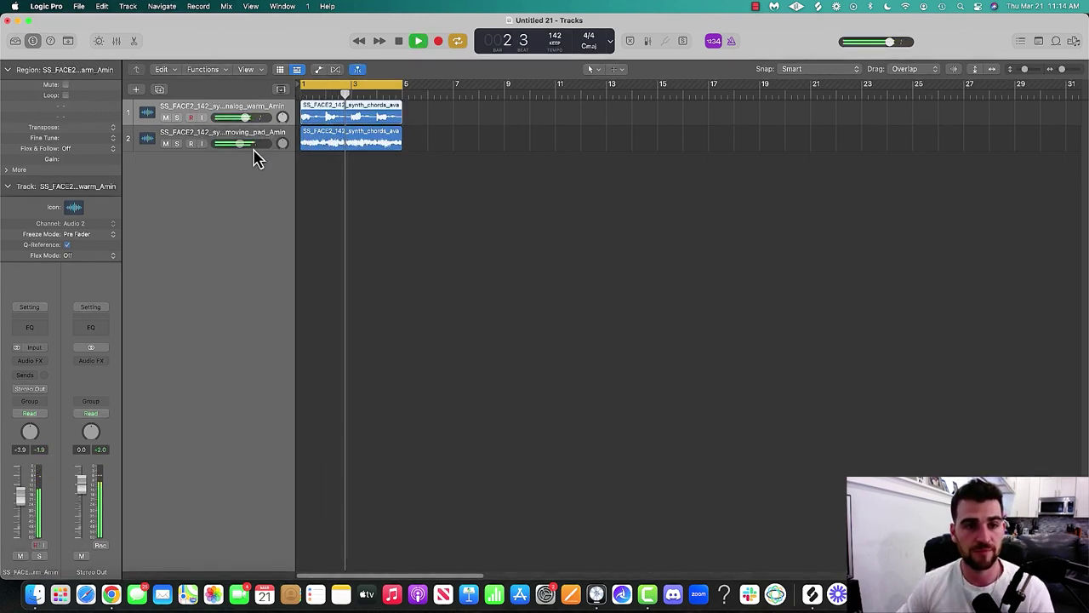
{"action": "left_click", "coordinate": [237, 145]}
{"action": "key", "text": "s"}
{"action": "key", "text": "s"}
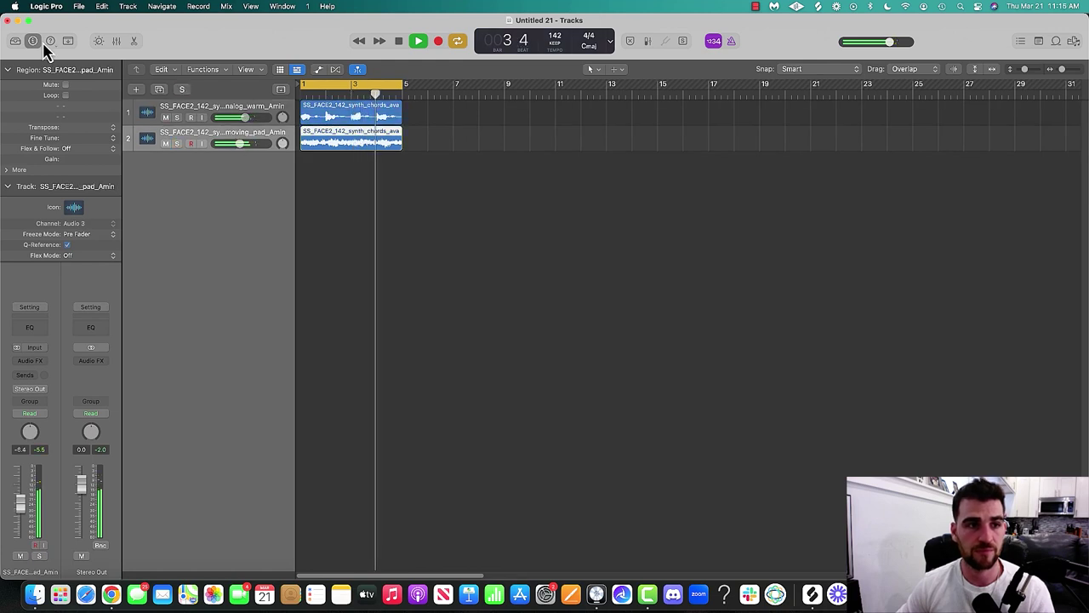
{"action": "left_click", "coordinate": [32, 41]}
{"action": "key", "text": "Up"}
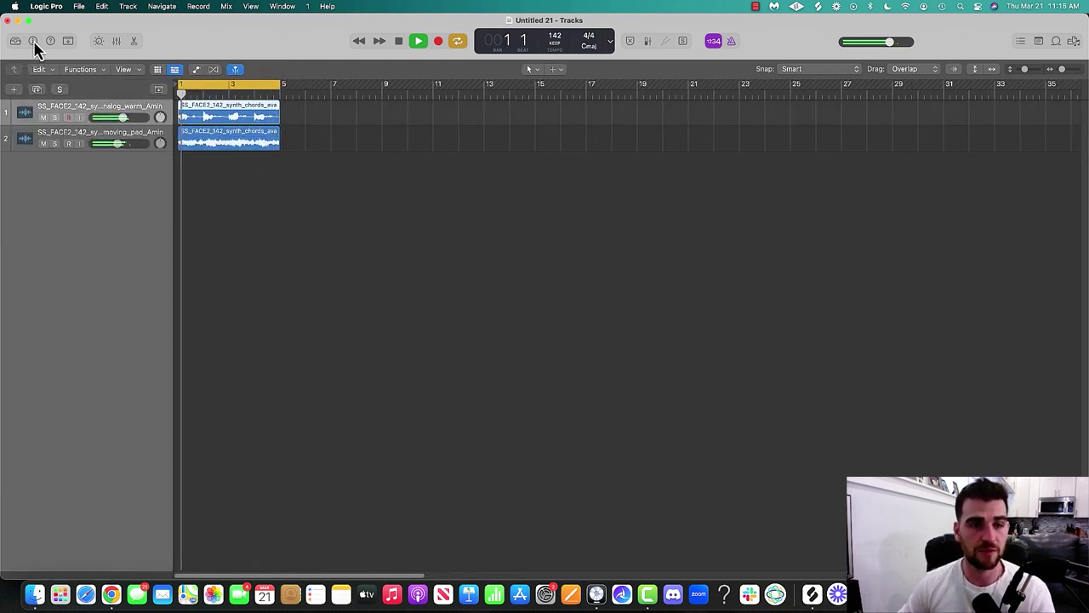
{"action": "left_click", "coordinate": [33, 41]}
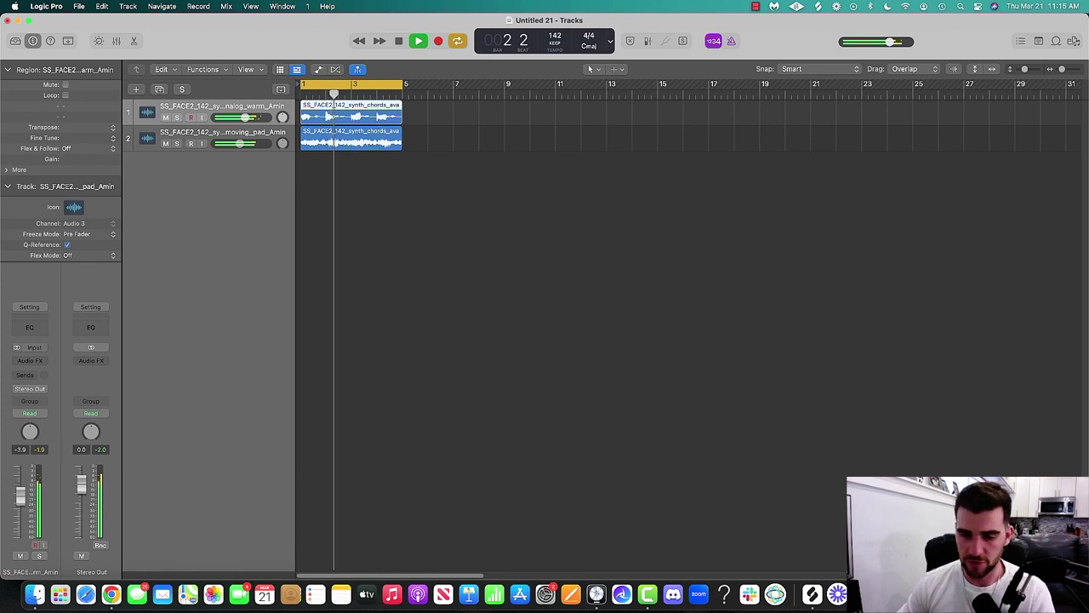
In Splice, audition the avanti dark choir vibe lead and avanti soft reese bass, and add both to the likes and library
{"action": "key", "text": "super+Tab"}
{"action": "left_click_drag", "start_coordinate": [840, 18], "coordinate": [377, 12]}
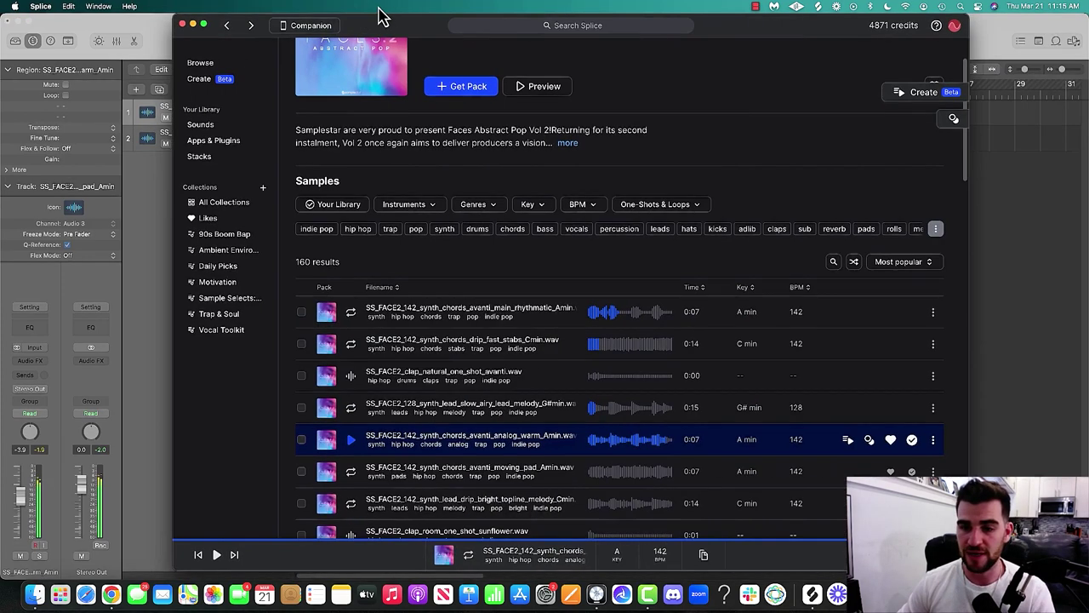
{"action": "scroll", "coordinate": [615, 256], "scroll_direction": "down", "scroll_amount": 3}
{"action": "scroll", "coordinate": [616, 255], "scroll_direction": "down", "scroll_amount": 5}
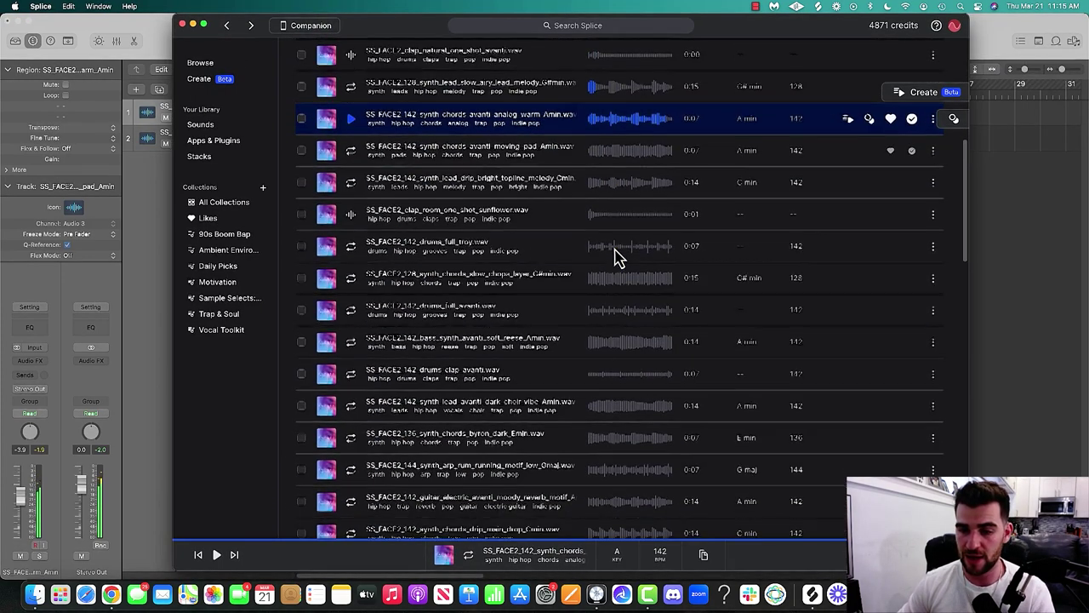
{"action": "left_click", "coordinate": [352, 407]}
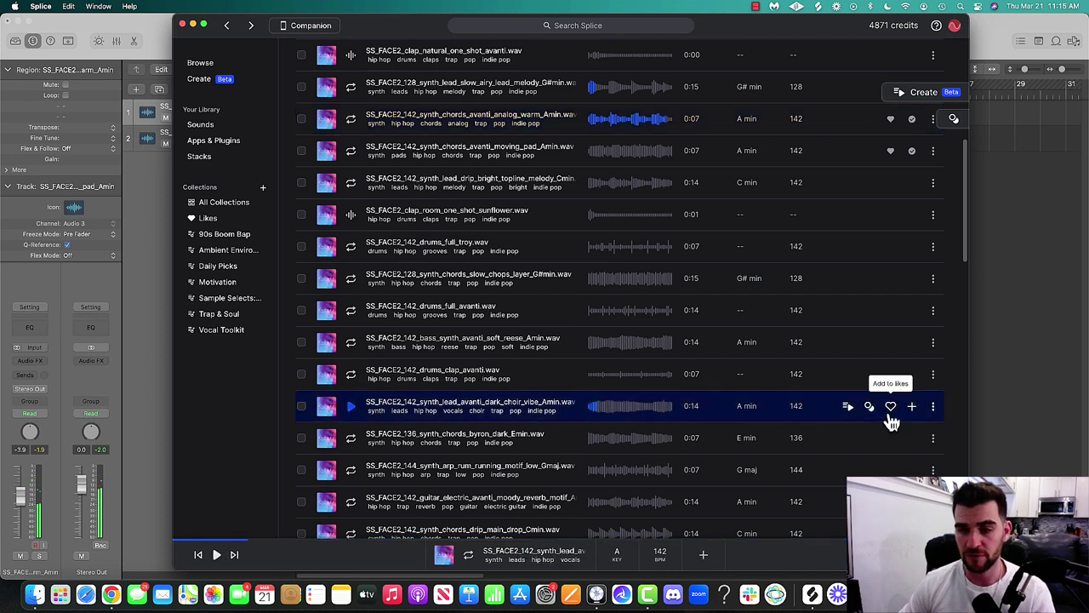
{"action": "left_click", "coordinate": [353, 346]}
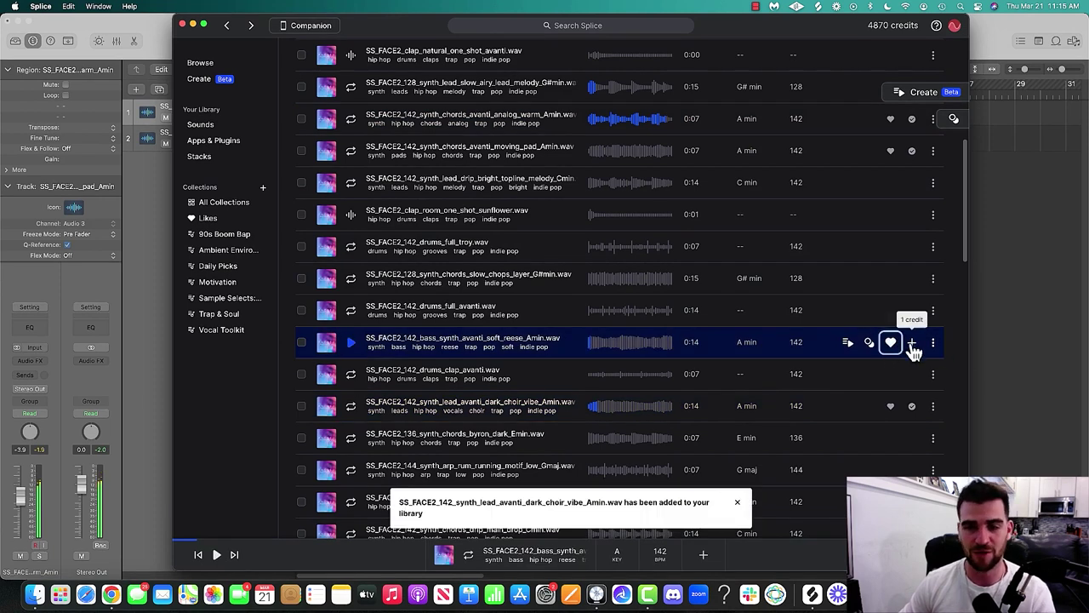
Place the soft reese bass and dark choir vibe samples on new Logic Pro tracks starting at bar 1
{"action": "left_click_drag", "start_coordinate": [409, 26], "coordinate": [843, 26]}
{"action": "left_click_drag", "start_coordinate": [905, 341], "coordinate": [298, 219]}
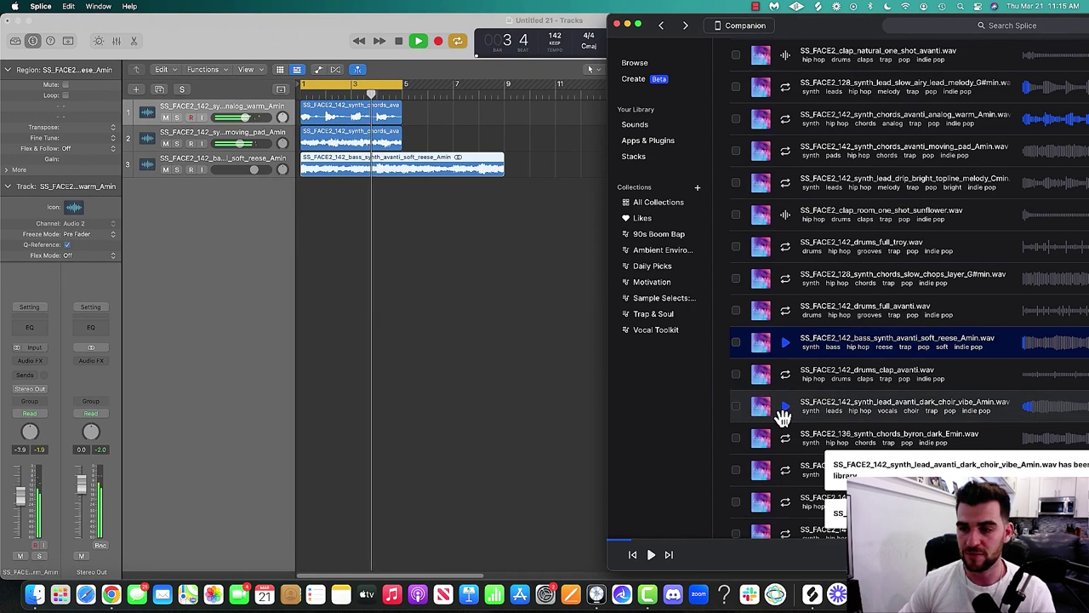
{"action": "left_click_drag", "start_coordinate": [856, 29], "coordinate": [544, 29]}
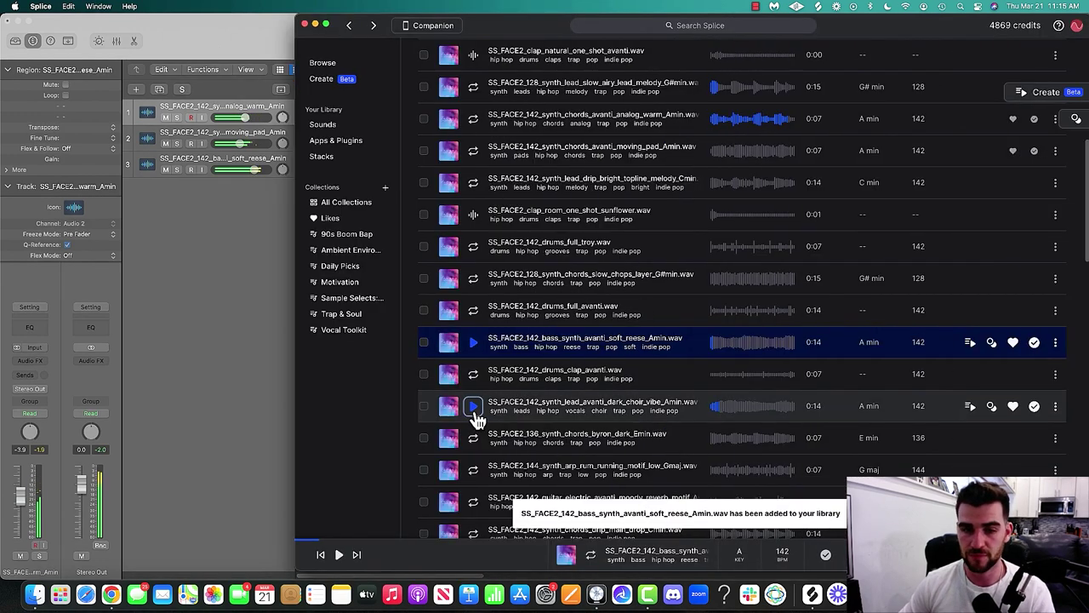
{"action": "left_click", "coordinate": [473, 408]}
{"action": "left_click_drag", "start_coordinate": [476, 415], "coordinate": [246, 258]}
{"action": "left_click_drag", "start_coordinate": [488, 26], "coordinate": [714, 25]}
{"action": "left_click_drag", "start_coordinate": [732, 403], "coordinate": [310, 226]}
Extend the cycle range to bar 9, and move the dark choir vibe track above the bass track
{"action": "left_click_drag", "start_coordinate": [398, 100], "coordinate": [507, 100]}
{"action": "key", "text": "space"}
{"action": "left_click", "coordinate": [214, 195]}
{"action": "key", "text": "s"}
{"action": "left_click_drag", "start_coordinate": [214, 194], "coordinate": [252, 174]}
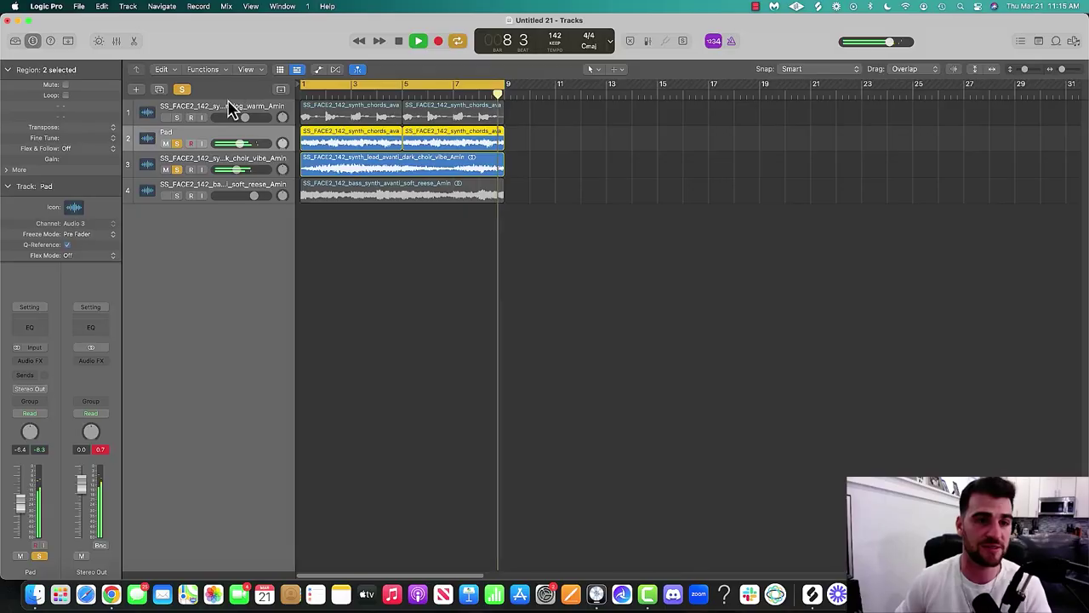
Solo the analog warm track to check it, rename it "Synth chords", and turn its solo off
{"action": "left_click", "coordinate": [218, 105]}
{"action": "left_click", "coordinate": [176, 116]}
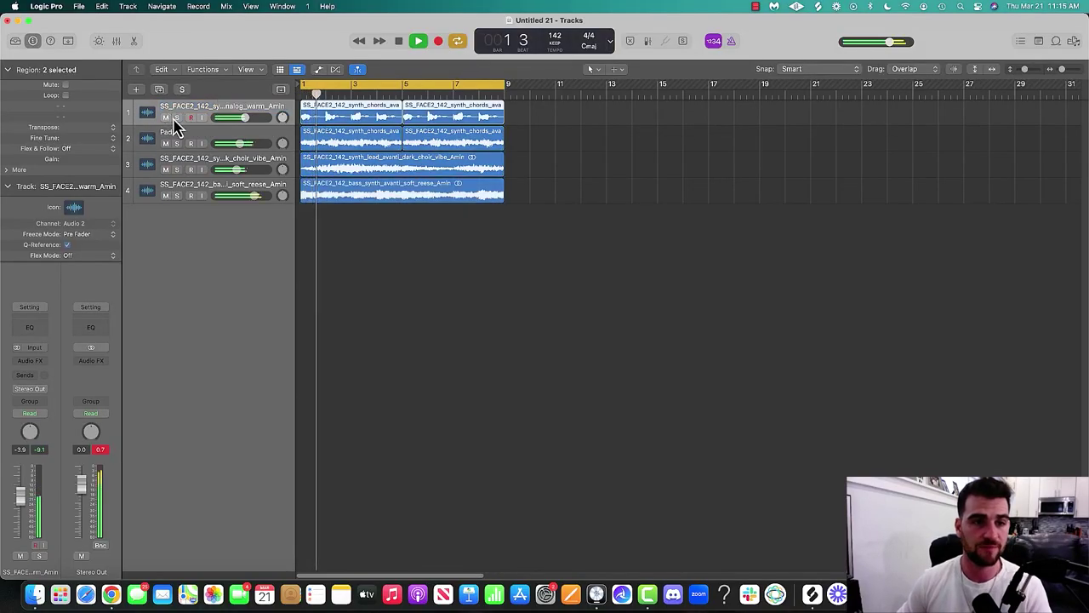
{"action": "double_click", "coordinate": [188, 106]}
{"action": "type", "text": "S"}
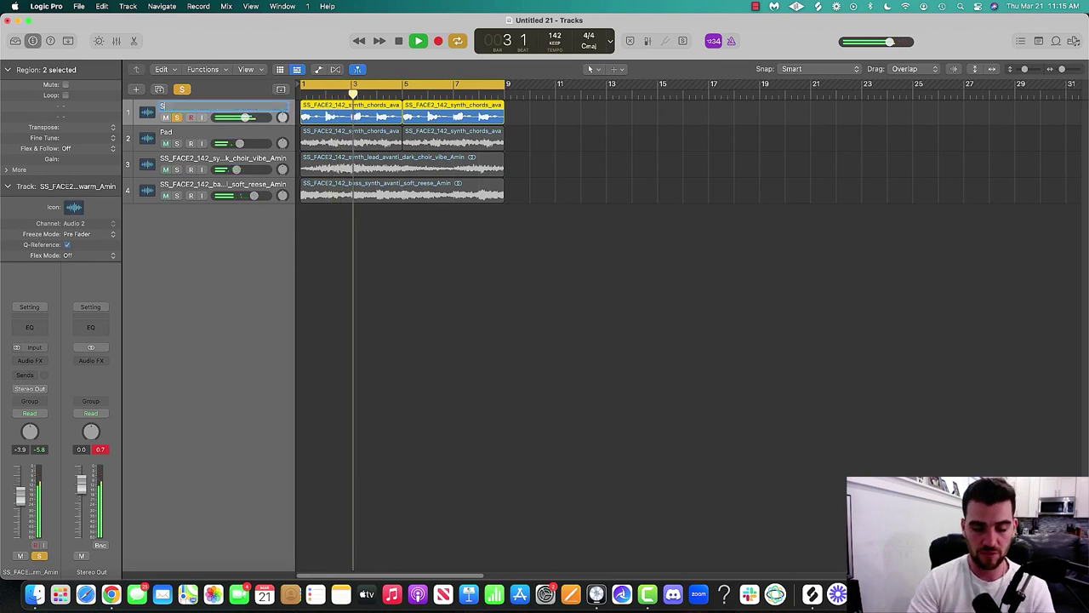
{"action": "type", "text": "ynth chords"}
{"action": "key", "text": "Return"}
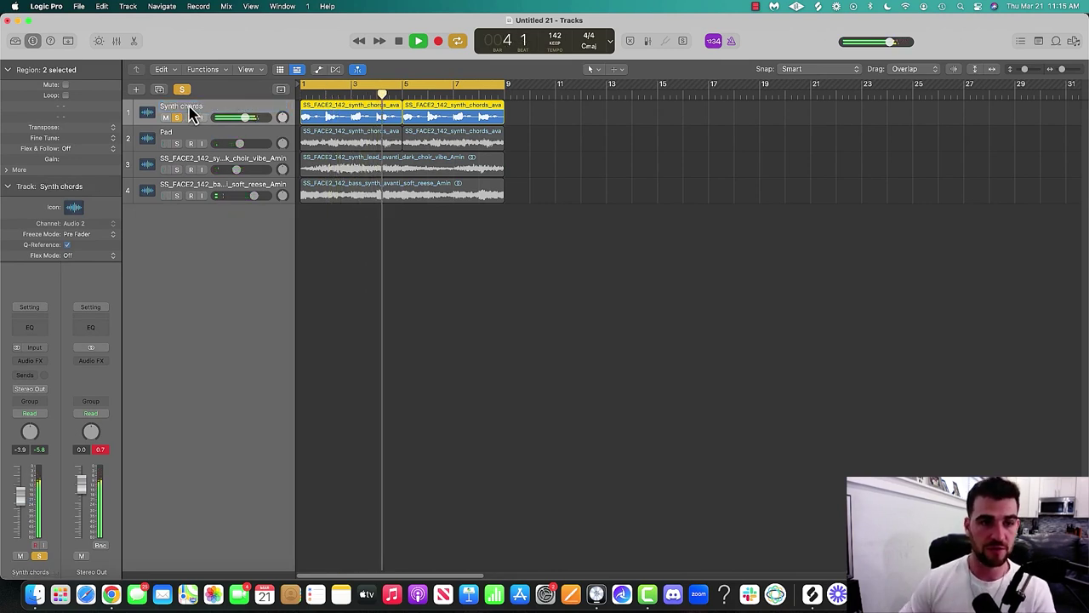
{"action": "left_click", "coordinate": [176, 116]}
Rename the soft reese bass track "Bass" and lower its volume to about -4.2 dB
{"action": "left_click", "coordinate": [202, 189]}
{"action": "type", "text": "Bass"}
{"action": "key", "text": "Return"}
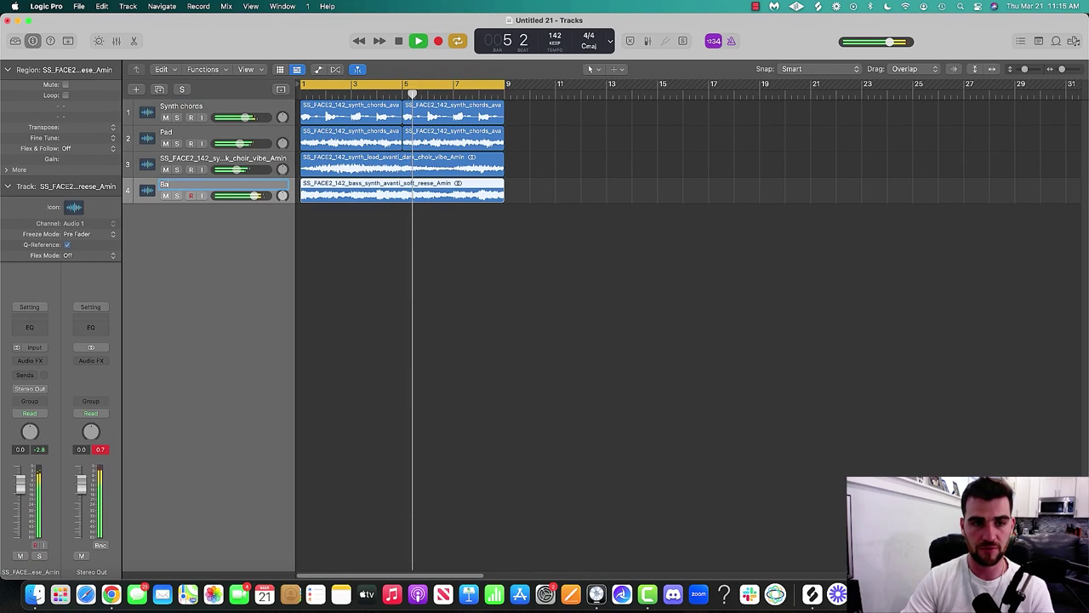
{"action": "left_click_drag", "start_coordinate": [251, 197], "coordinate": [247, 196]}
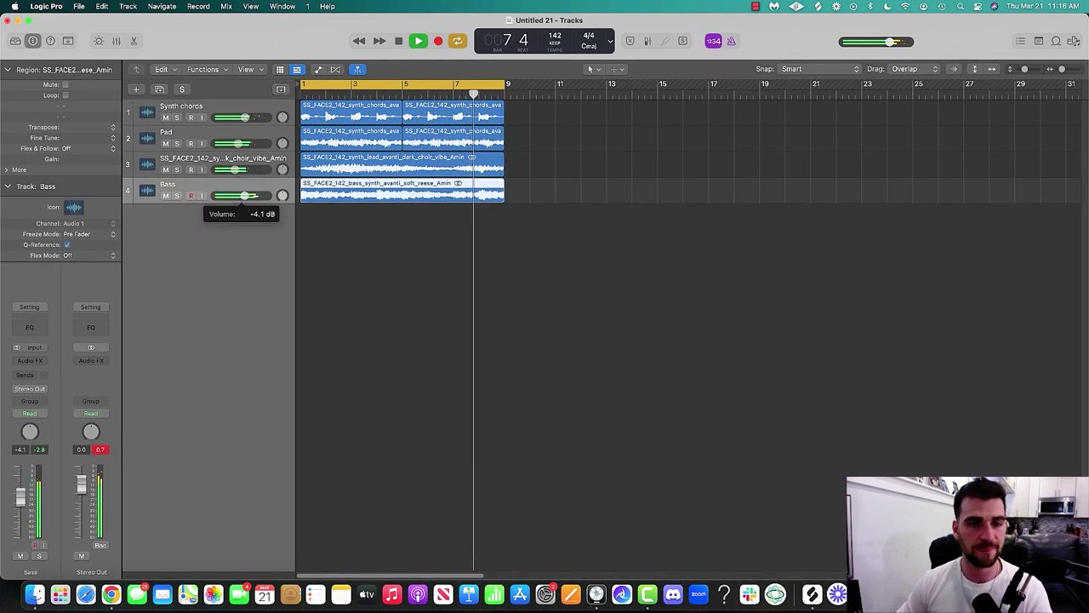
Collapse the region and track inspector sections, and add a software instrument track with Ultrabeat (Drum Machine)
{"action": "left_click", "coordinate": [7, 69]}
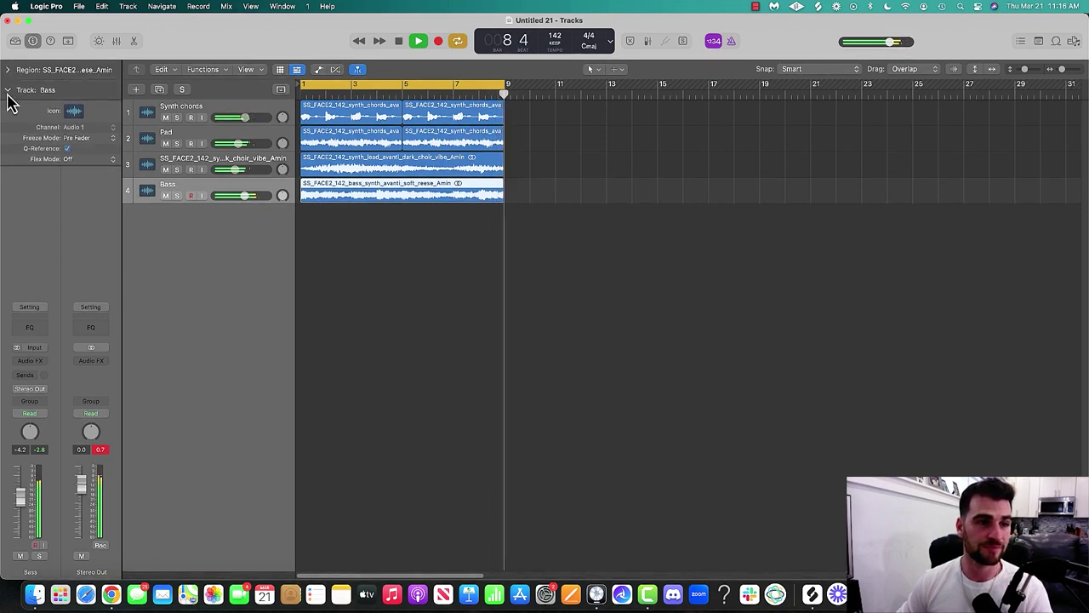
{"action": "left_click", "coordinate": [8, 89]}
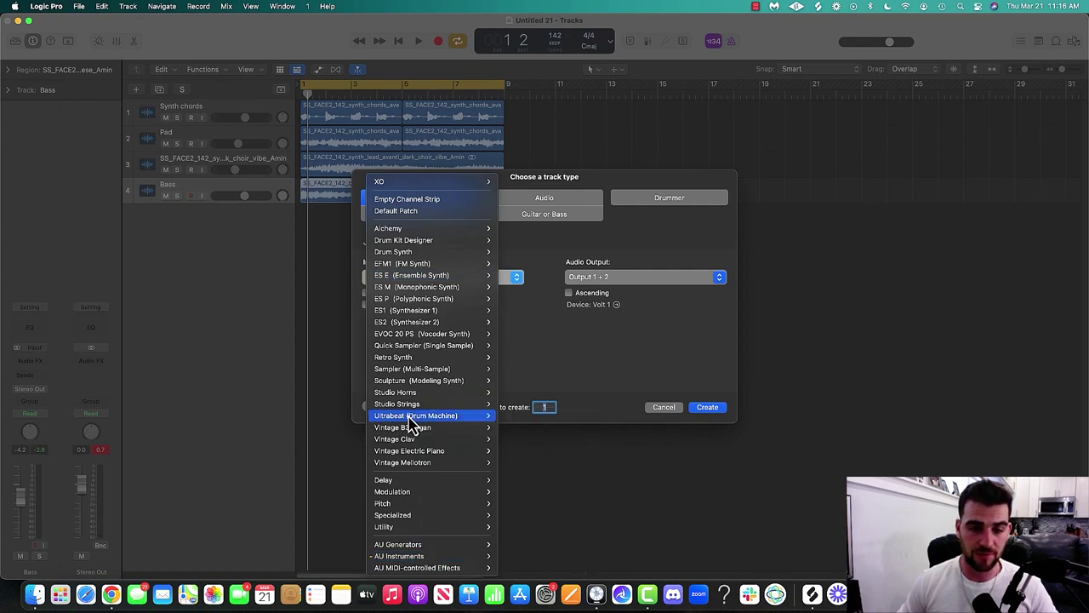
{"action": "left_click", "coordinate": [514, 416]}
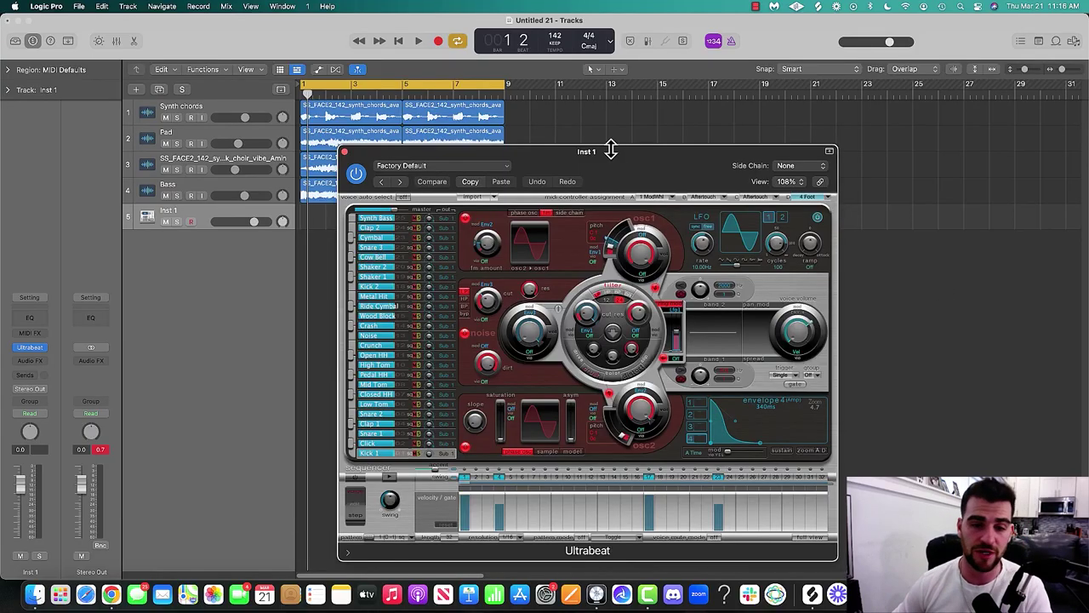
Load the Future Soul R&B kit in Ultrabeat, move its window clear of the regions, and set the track's volume to -12.6 dB
{"action": "left_click", "coordinate": [494, 167]}
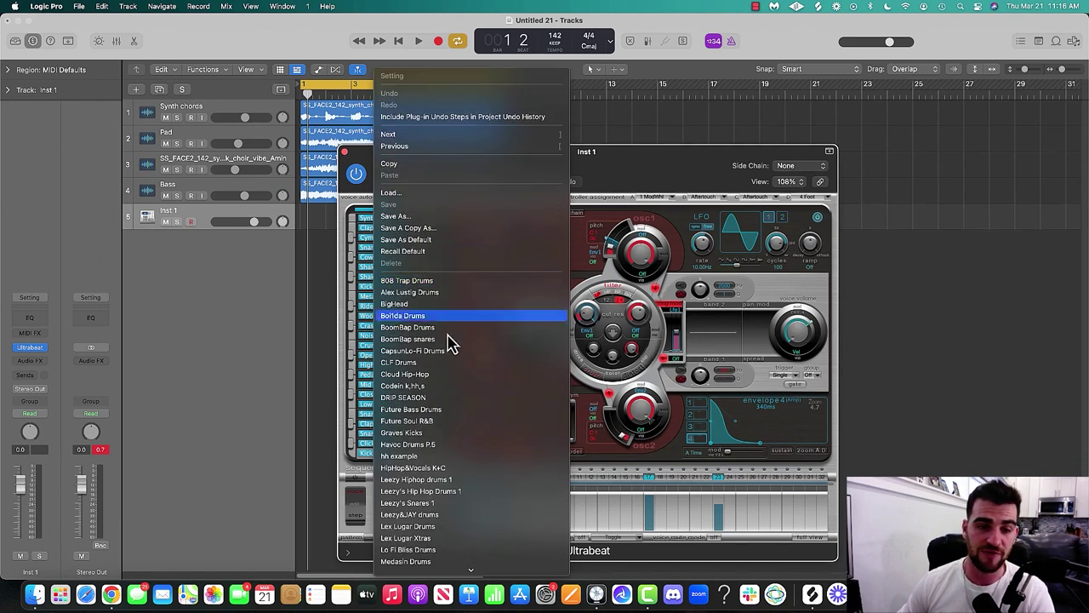
{"action": "scroll", "coordinate": [432, 340], "scroll_direction": "down", "scroll_amount": 8}
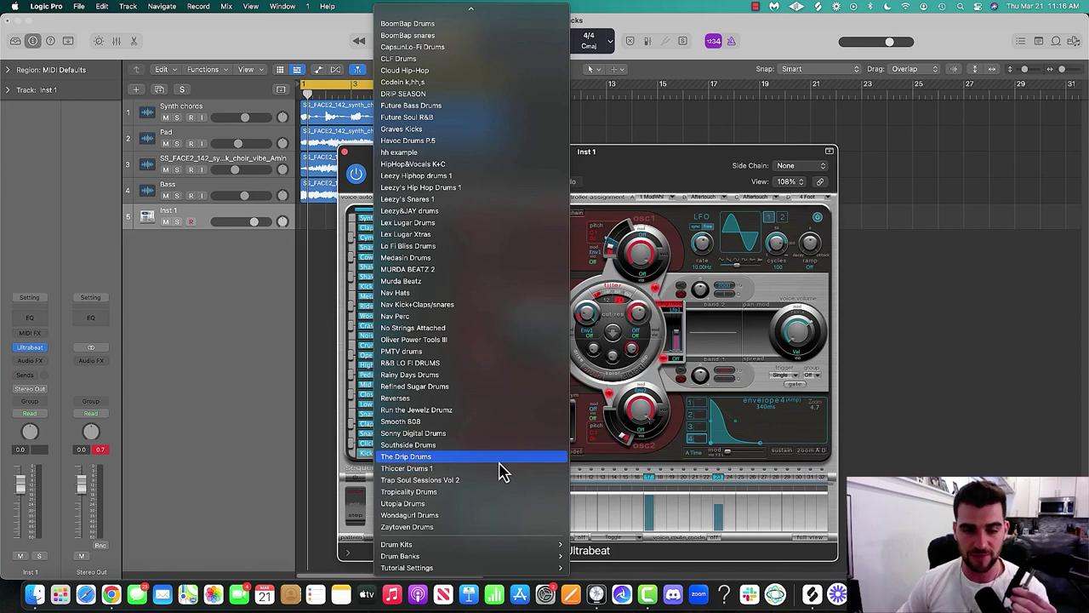
{"action": "scroll", "coordinate": [502, 464], "scroll_direction": "up", "scroll_amount": 2}
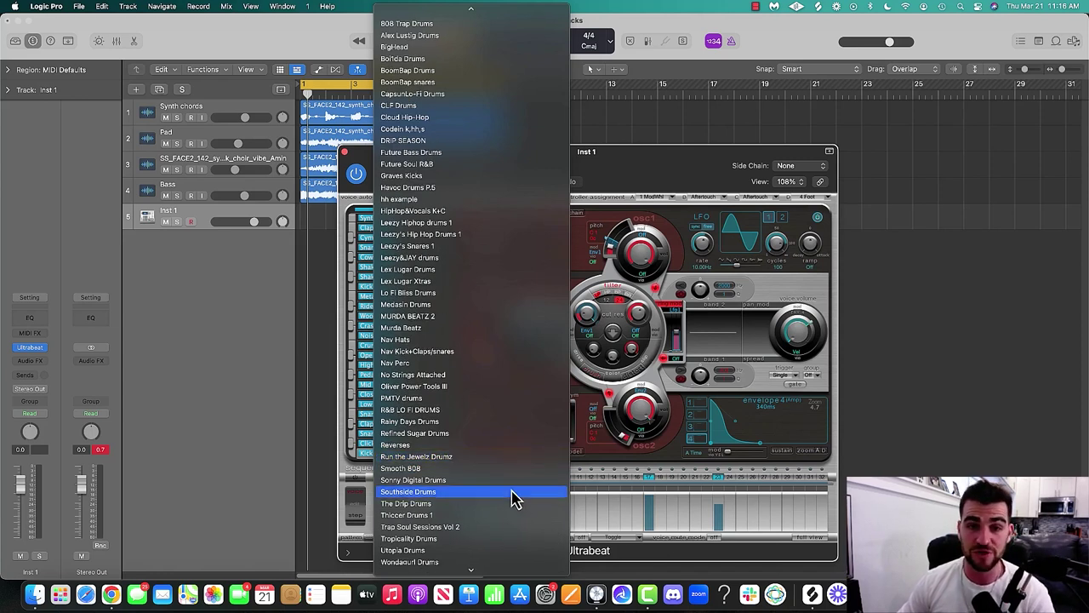
{"action": "scroll", "coordinate": [467, 305], "scroll_direction": "up", "scroll_amount": 5}
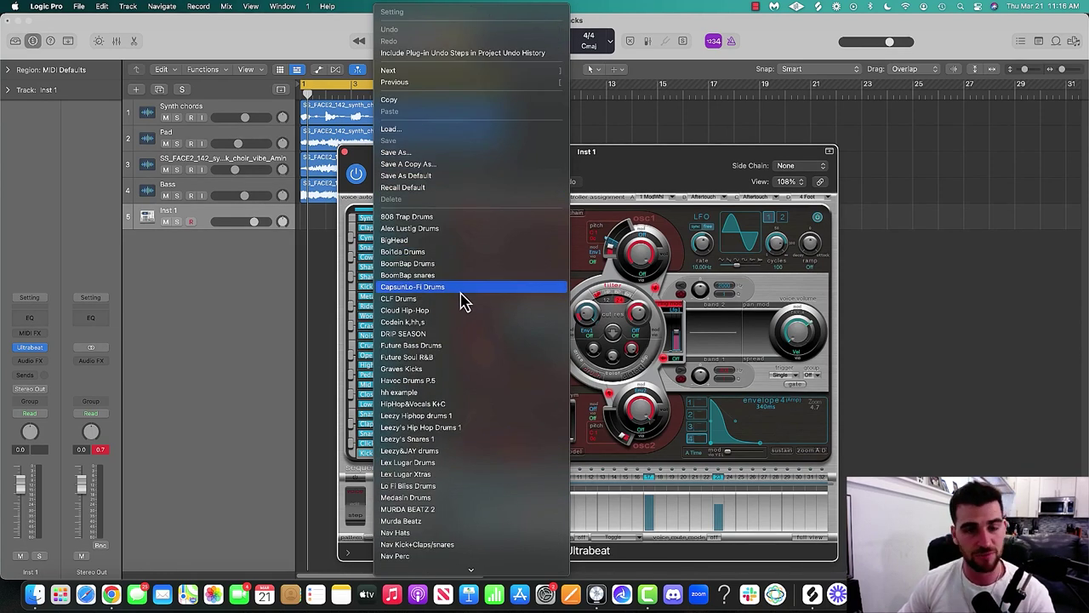
{"action": "scroll", "coordinate": [507, 276], "scroll_direction": "down", "scroll_amount": 5}
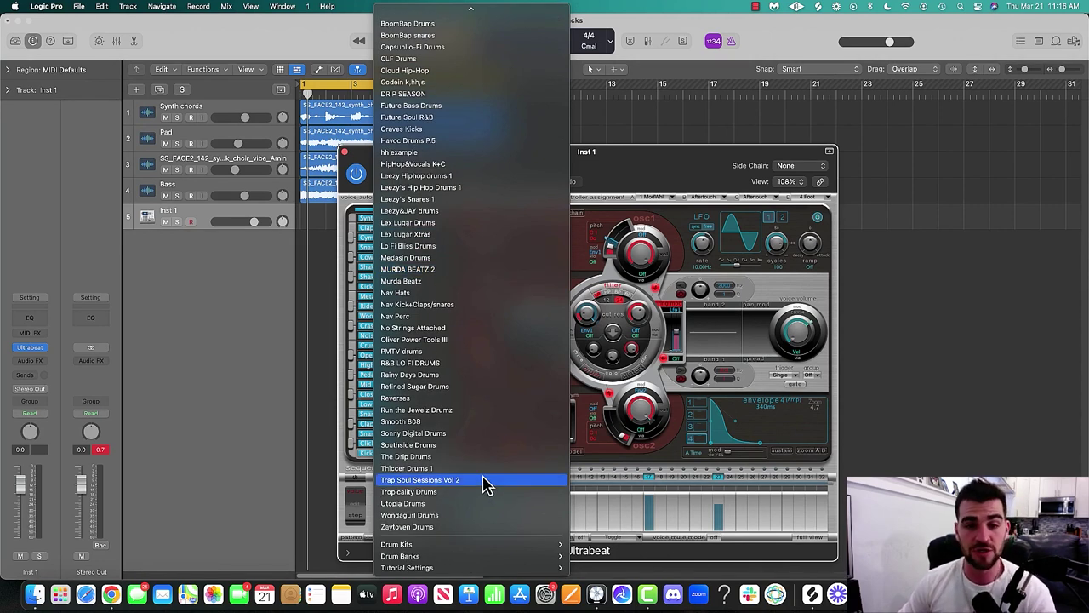
{"action": "left_click", "coordinate": [412, 119]}
{"action": "left_click_drag", "start_coordinate": [593, 168], "coordinate": [773, 129]}
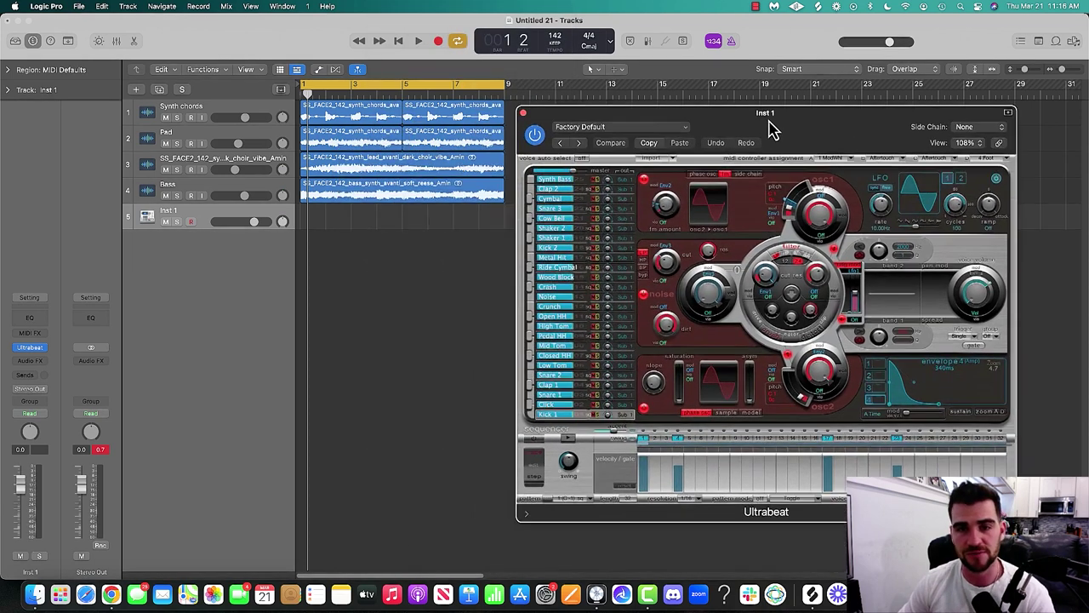
{"action": "left_click_drag", "start_coordinate": [233, 221], "coordinate": [232, 221]}
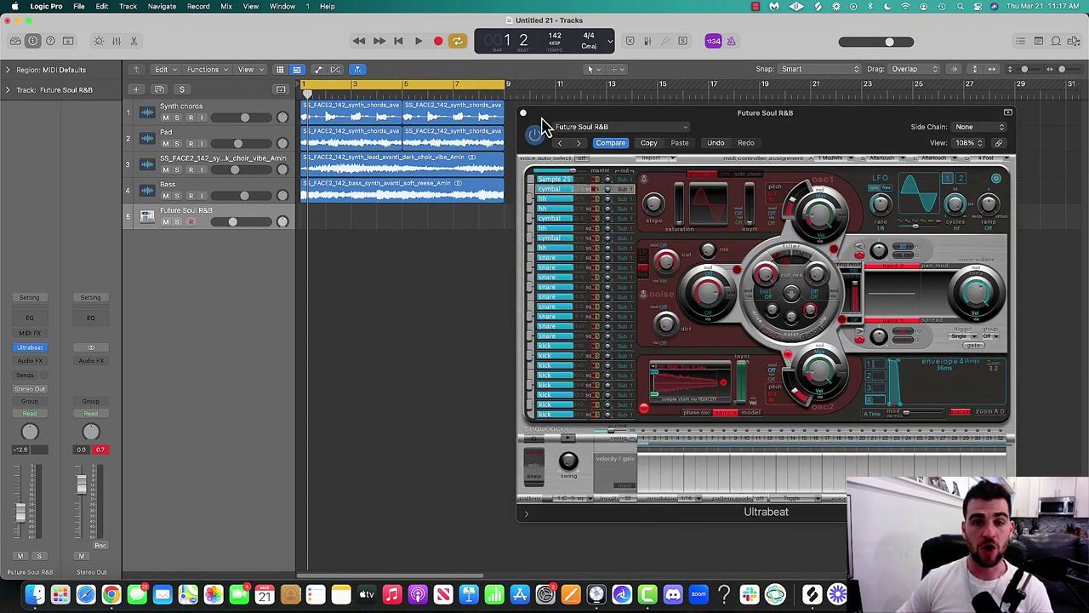
Record a four-bar snare part on the Future Soul R&B track with Musical Typing, and repeat the region up to bar 9
{"action": "key", "text": "super+k"}
{"action": "key", "text": "a"}
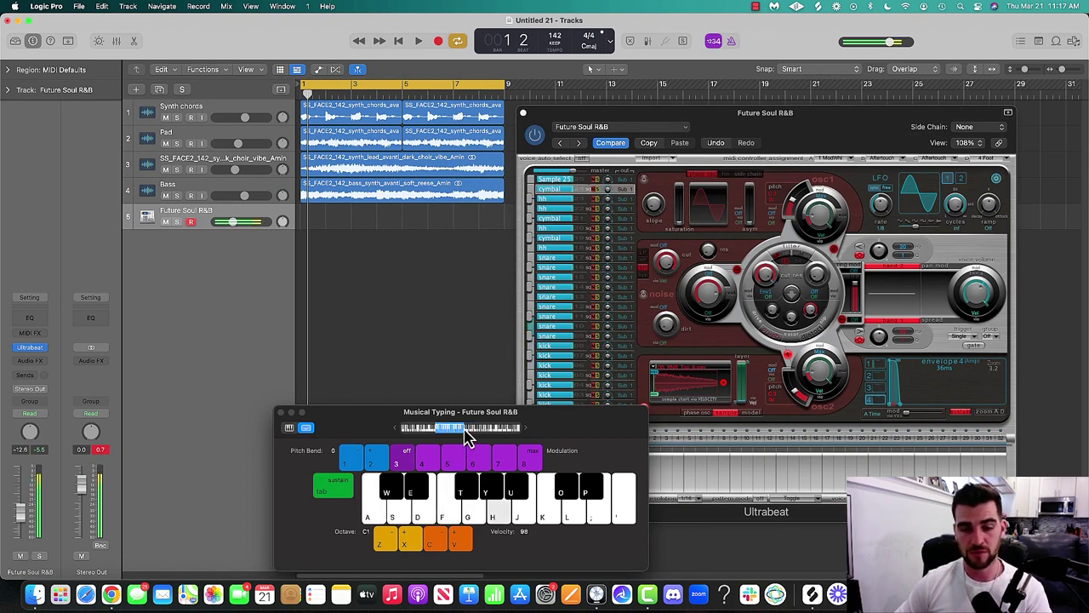
{"action": "key", "text": "space"}
{"action": "key", "text": "h"}
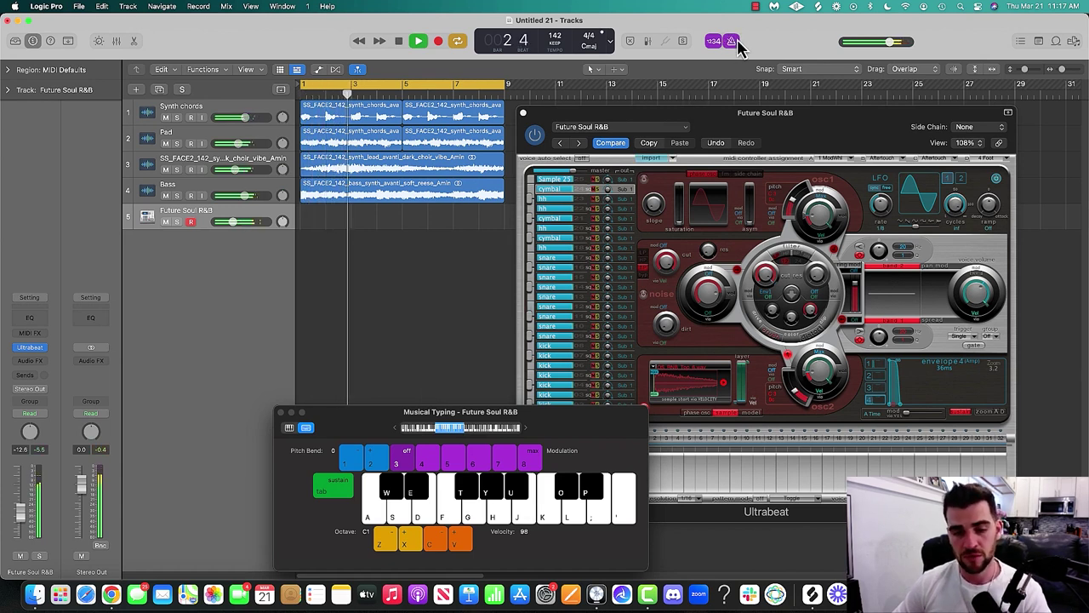
{"action": "key", "text": "j"}
{"action": "key", "text": "space"}
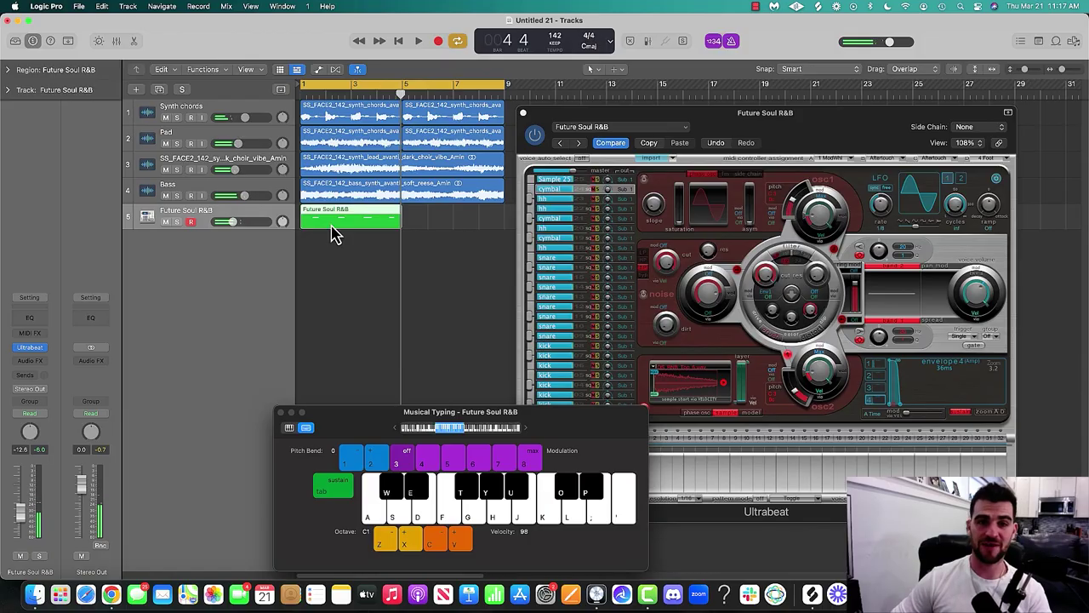
{"action": "key", "text": "super+r"}
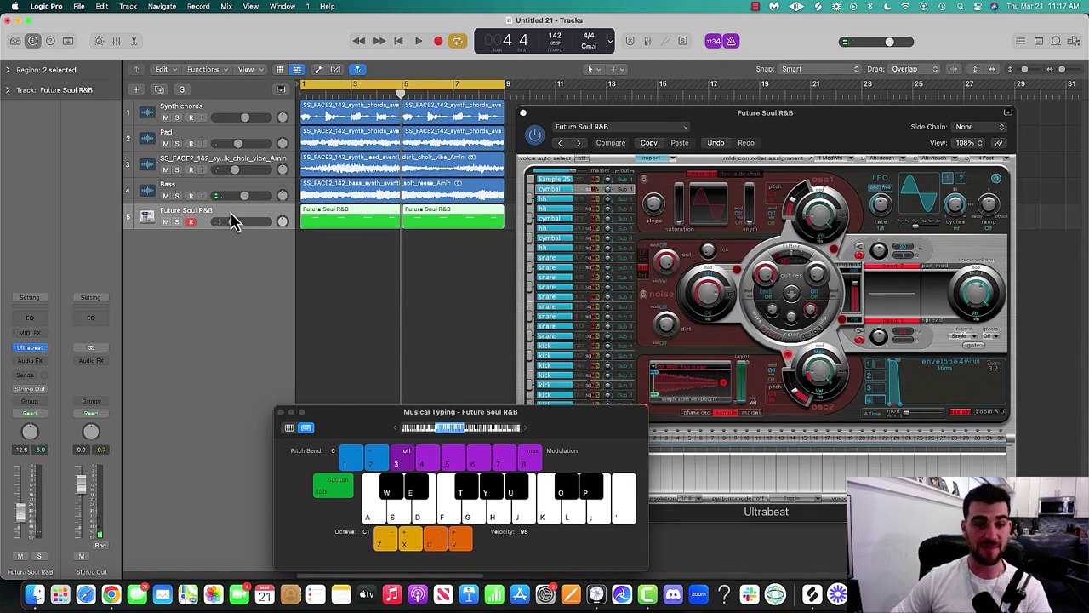
Duplicate the snare track, set the copy's volume to -7.6 dB, and record an eight-bar kick part on it
{"action": "key", "text": "super+d"}
{"action": "left_click_drag", "start_coordinate": [234, 249], "coordinate": [252, 247]}
{"action": "key", "text": "a"}
{"action": "key", "text": "w"}
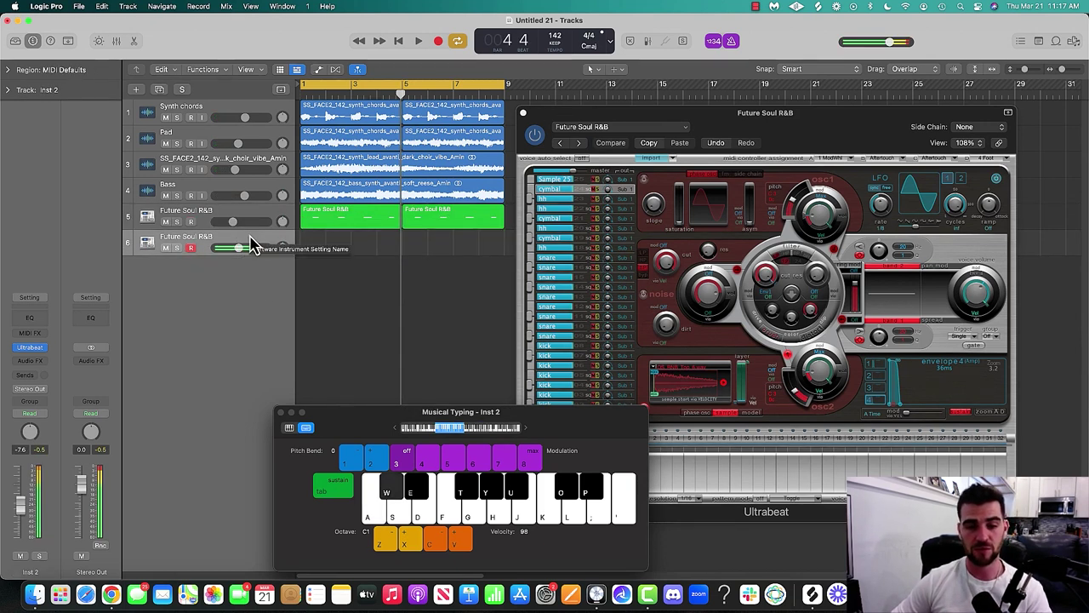
{"action": "key", "text": "e"}
{"action": "key", "text": "e"}
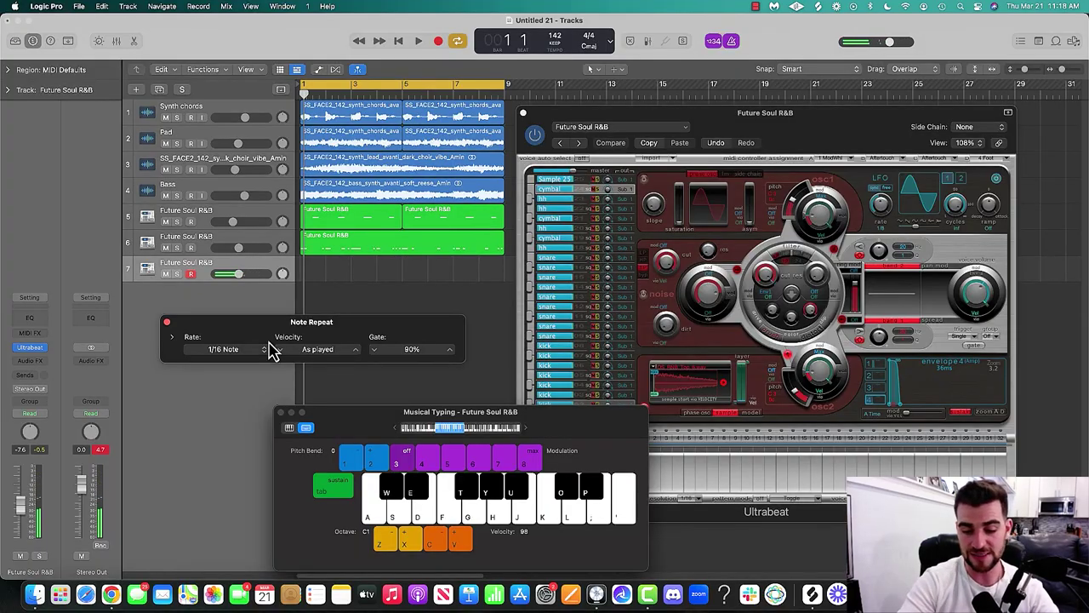
Look up the Note Repeat shortcut in the key commands editor, and close the editor
{"action": "left_click", "coordinate": [46, 7]}
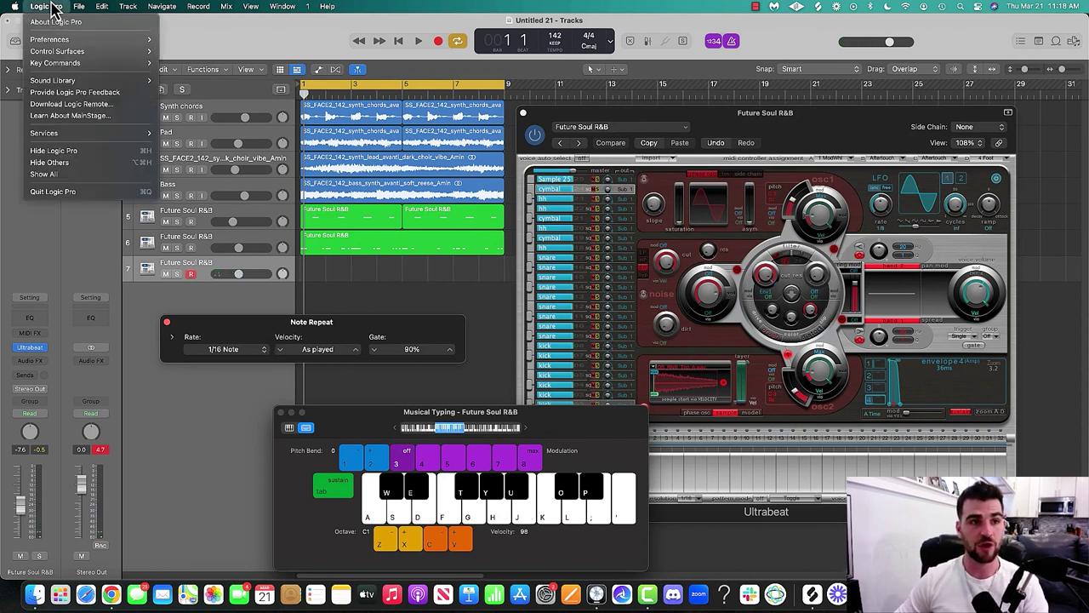
{"action": "mouse_move", "coordinate": [72, 63]}
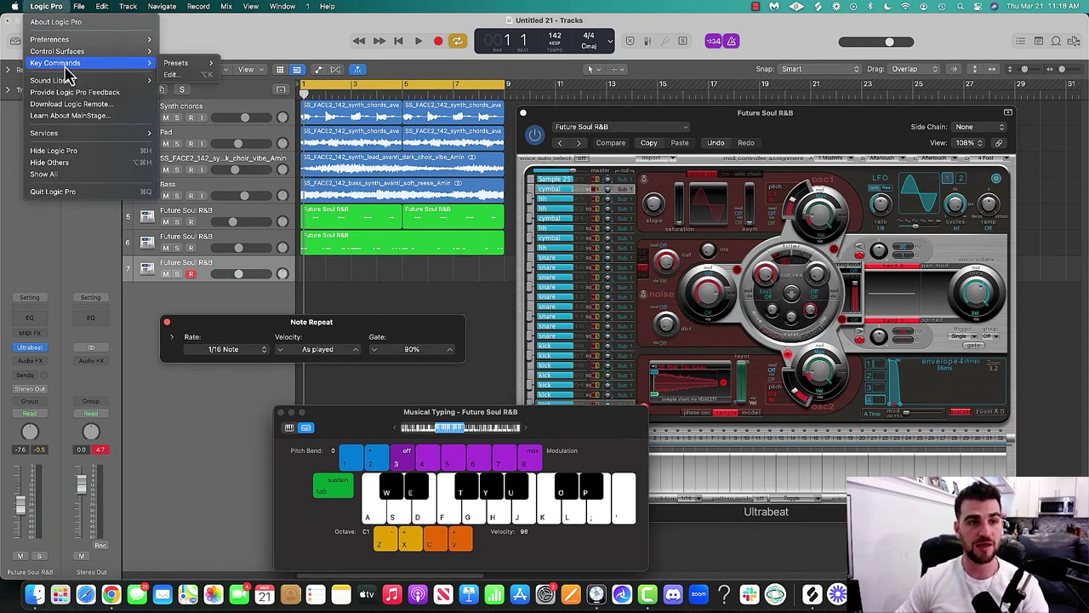
{"action": "left_click", "coordinate": [173, 76]}
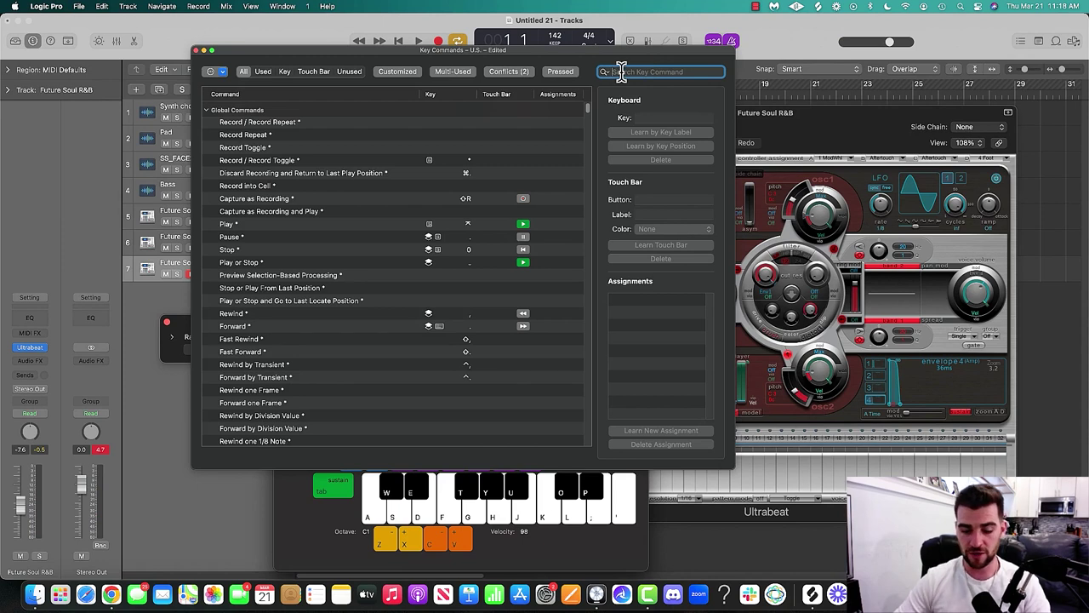
{"action": "type", "text": "note repeat"}
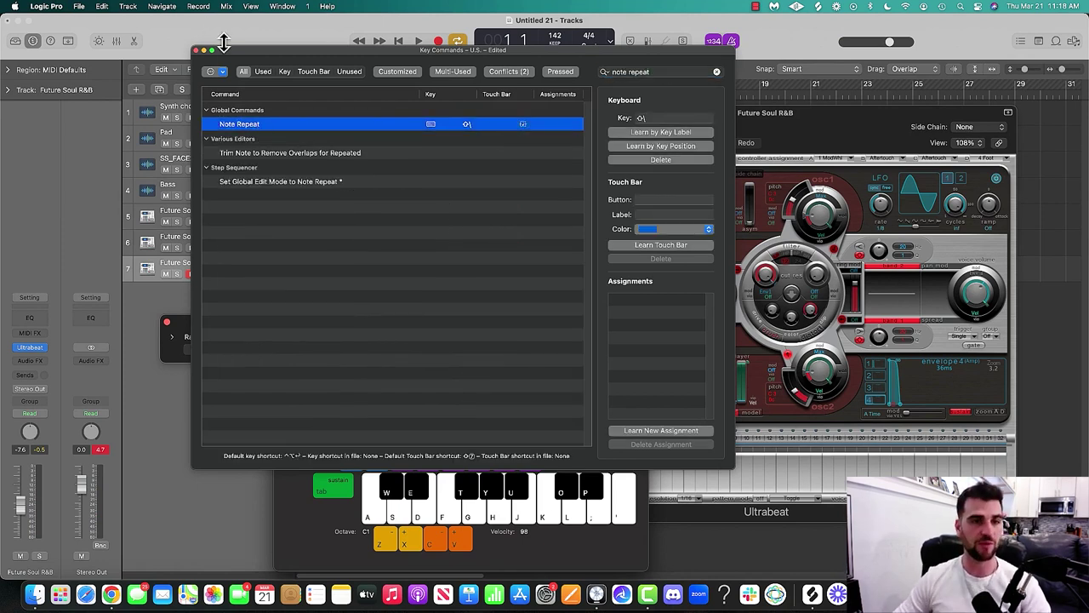
{"action": "left_click", "coordinate": [197, 51]}
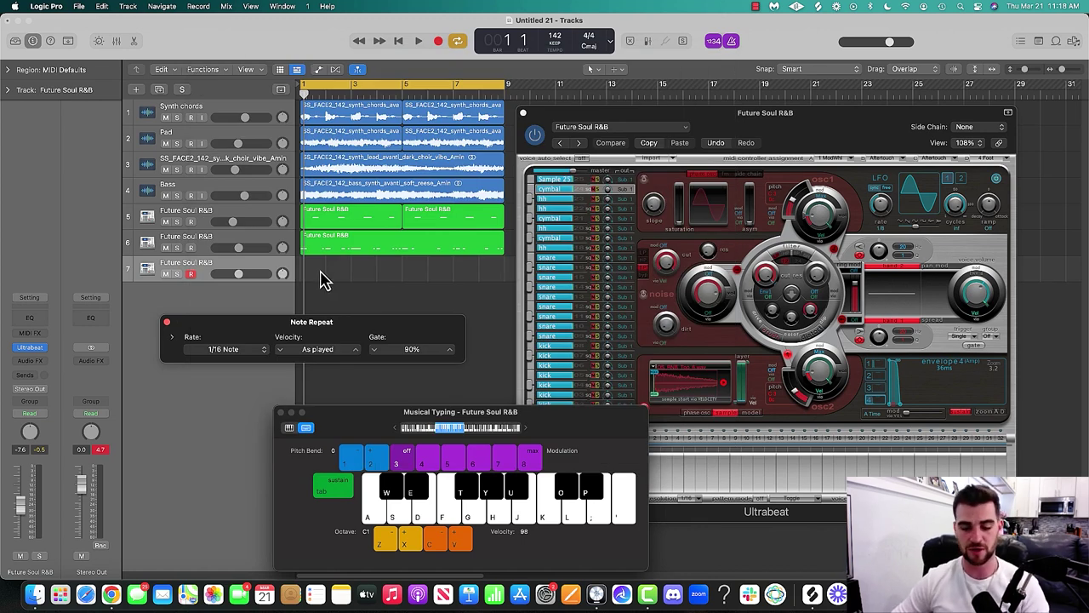
Audition the hi-hat sounds, set the Note Repeat rate to 1/8 Note, and record an eight-bar hi-hat part on track 7
{"action": "key", "text": "semicolon"}
{"action": "key", "text": "apostrophe"}
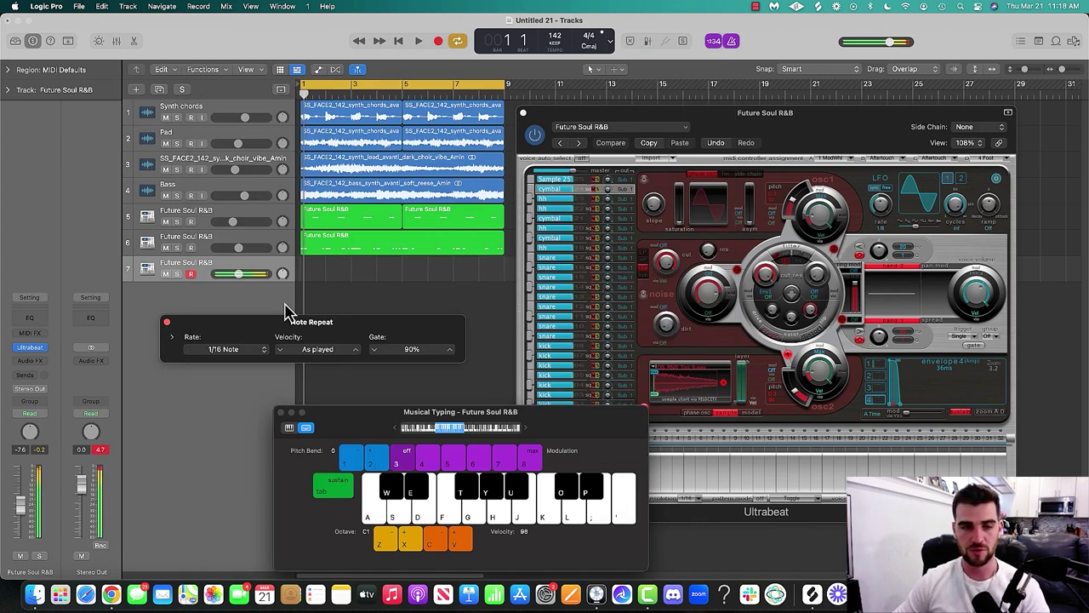
{"action": "left_click", "coordinate": [236, 358]}
{"action": "left_click", "coordinate": [235, 343]}
{"action": "key", "text": "r"}
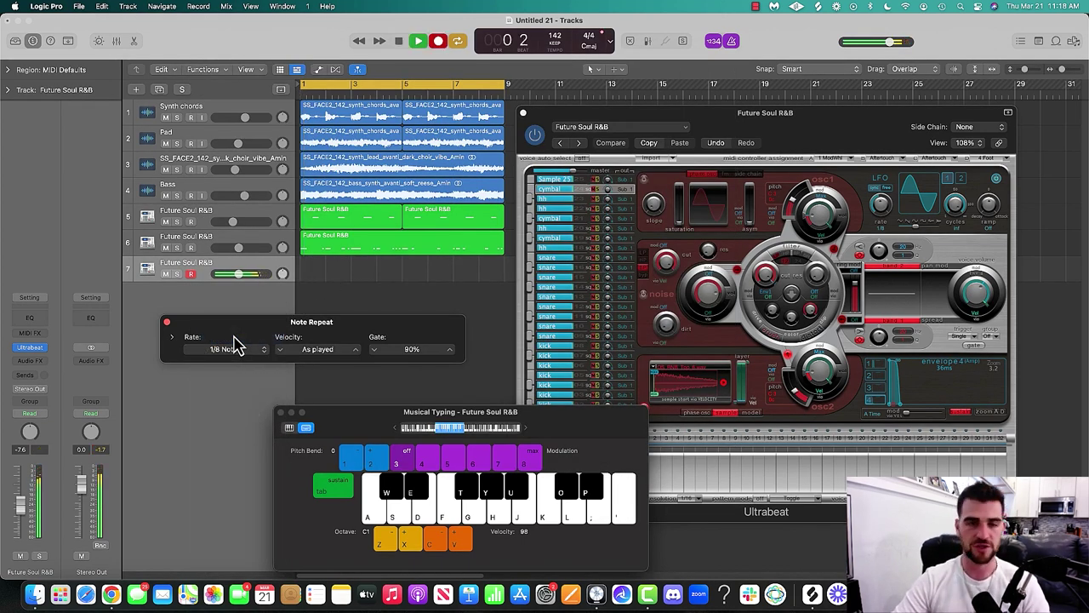
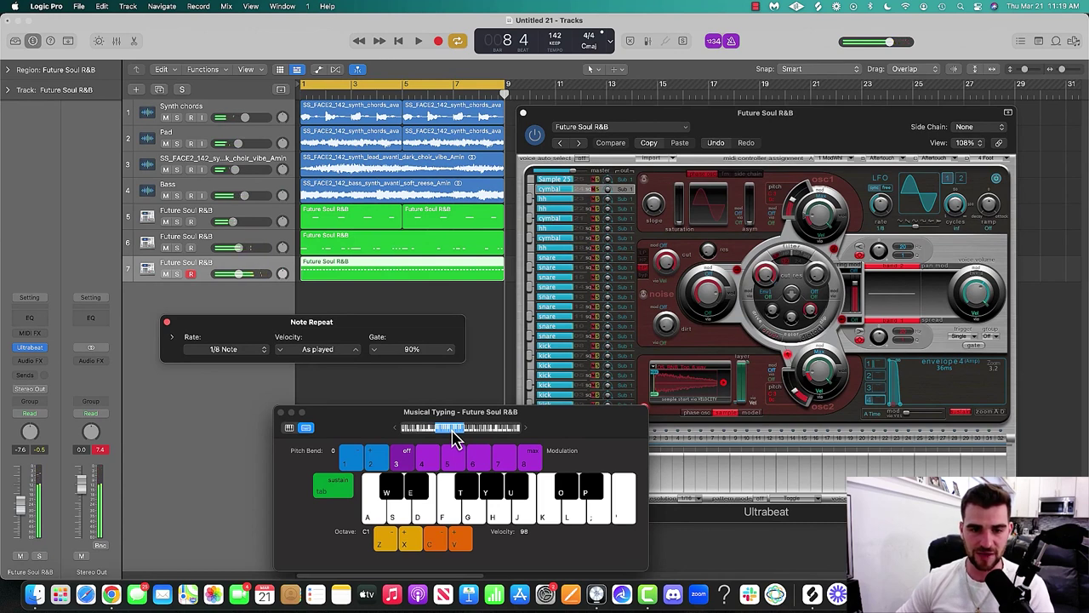
Close Note Repeat, set the hi-hat track's volume to -9.8 dB, and duplicate the track with the copy panned off centre
{"action": "key", "text": "a"}
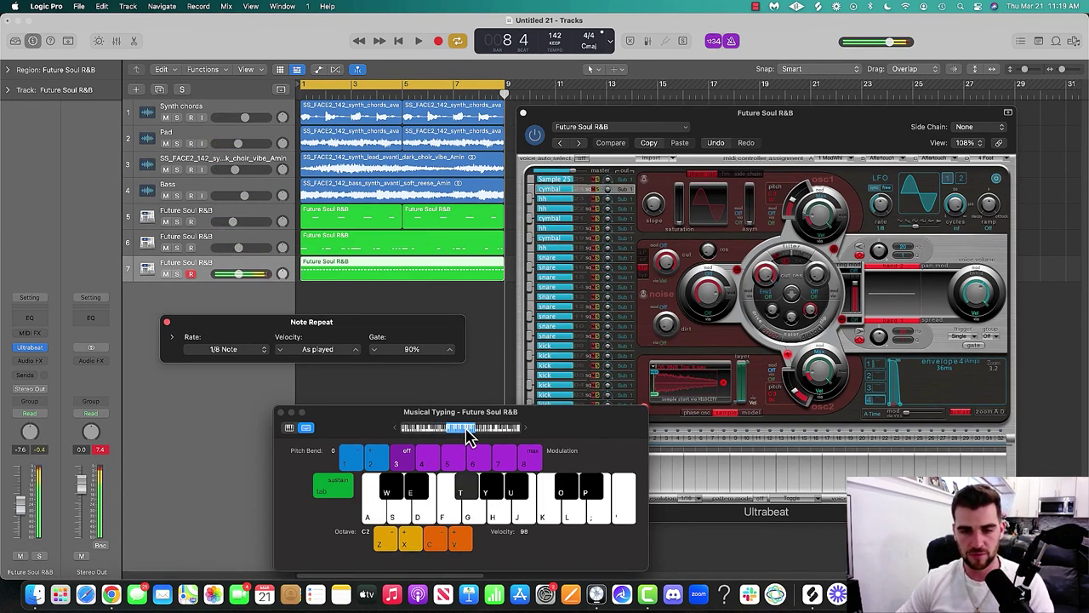
{"action": "left_click", "coordinate": [167, 322]}
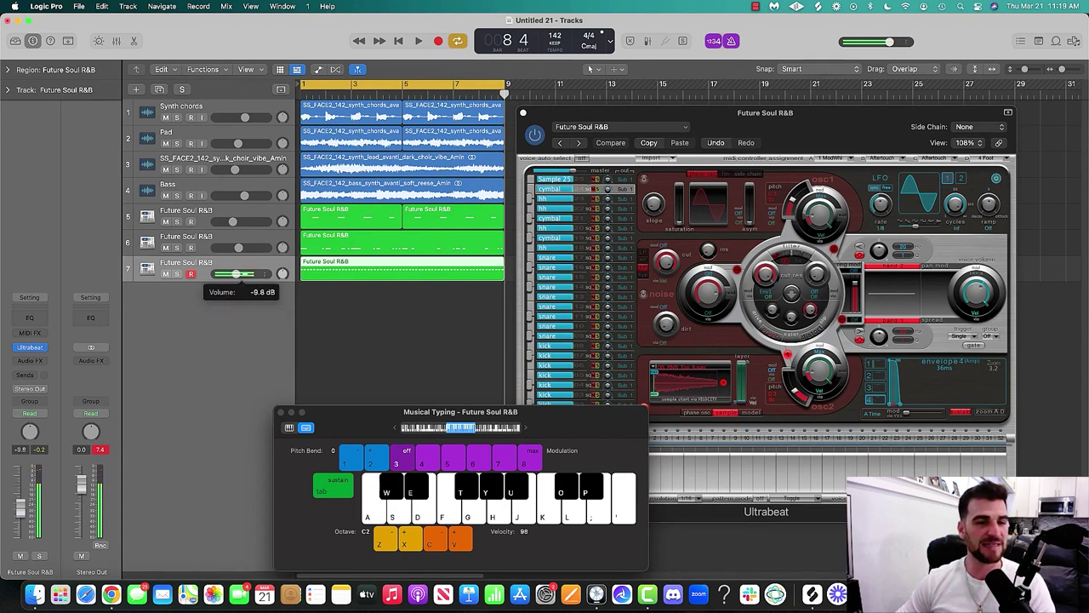
{"action": "left_click_drag", "start_coordinate": [245, 274], "coordinate": [249, 284]}
{"action": "key", "text": "super+d"}
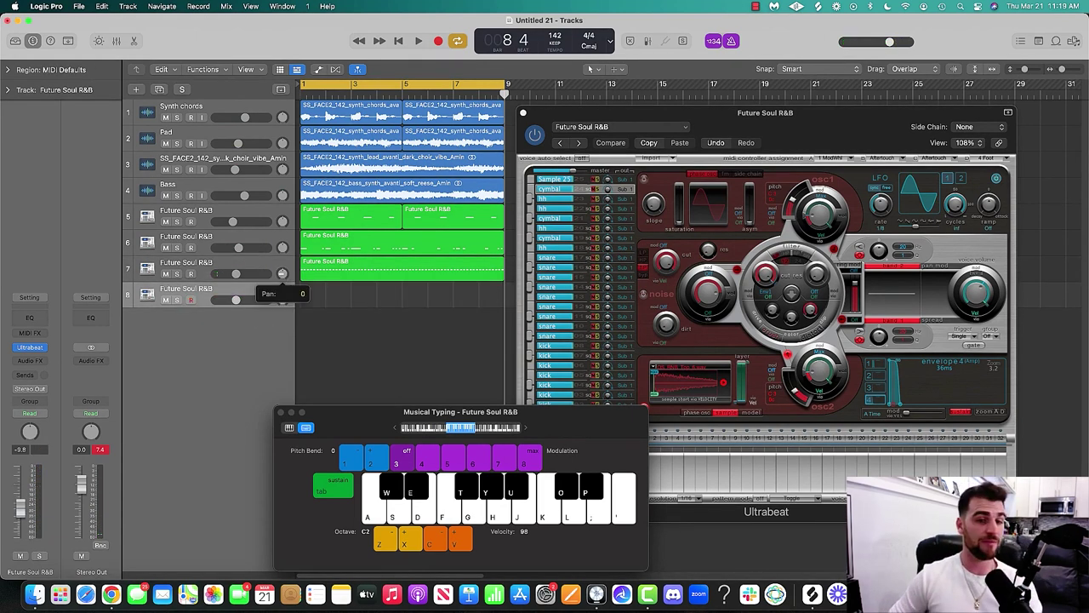
{"action": "left_click_drag", "start_coordinate": [282, 299], "coordinate": [281, 289]}
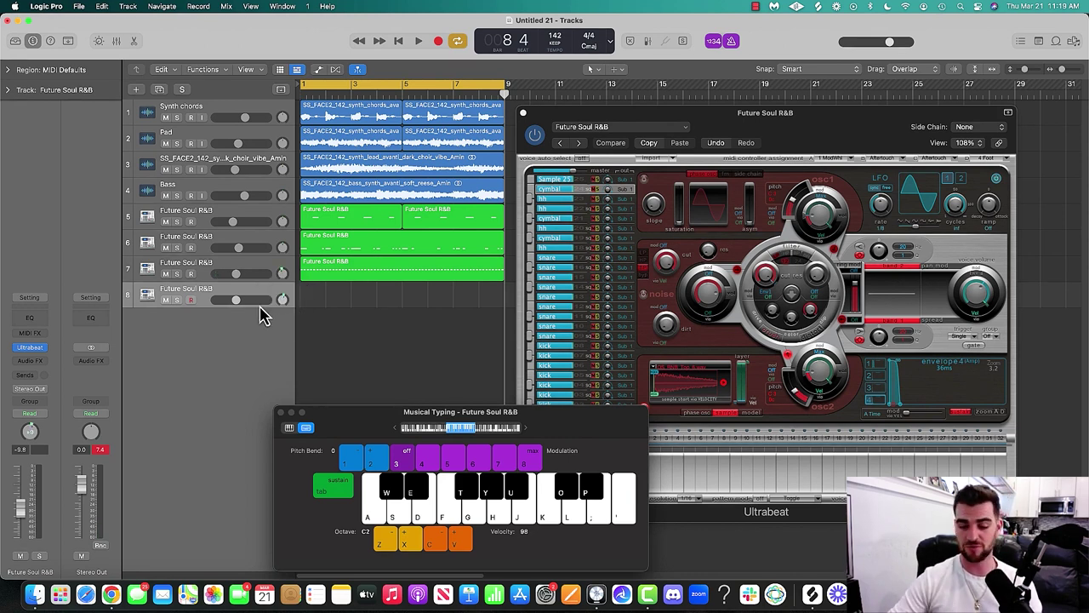
Reopen Note Repeat at a 1/16 Note rate, audition a hi-hat, and start recording on track 8
{"action": "key", "text": "option+n"}
{"action": "left_click", "coordinate": [243, 357]}
{"action": "left_click", "coordinate": [247, 368]}
{"action": "key", "text": "g"}
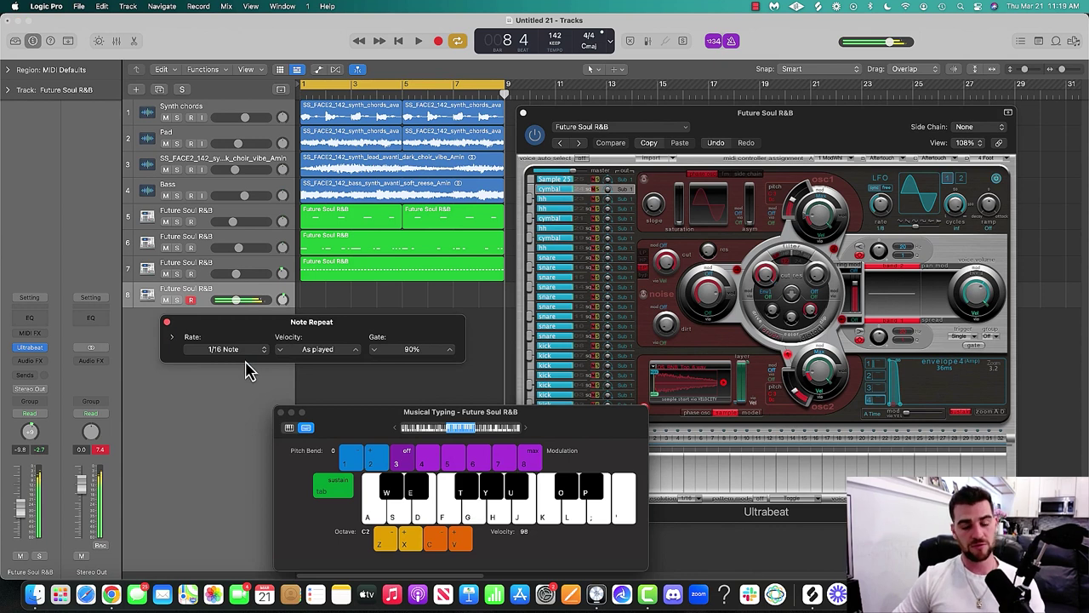
{"action": "key", "text": "r"}
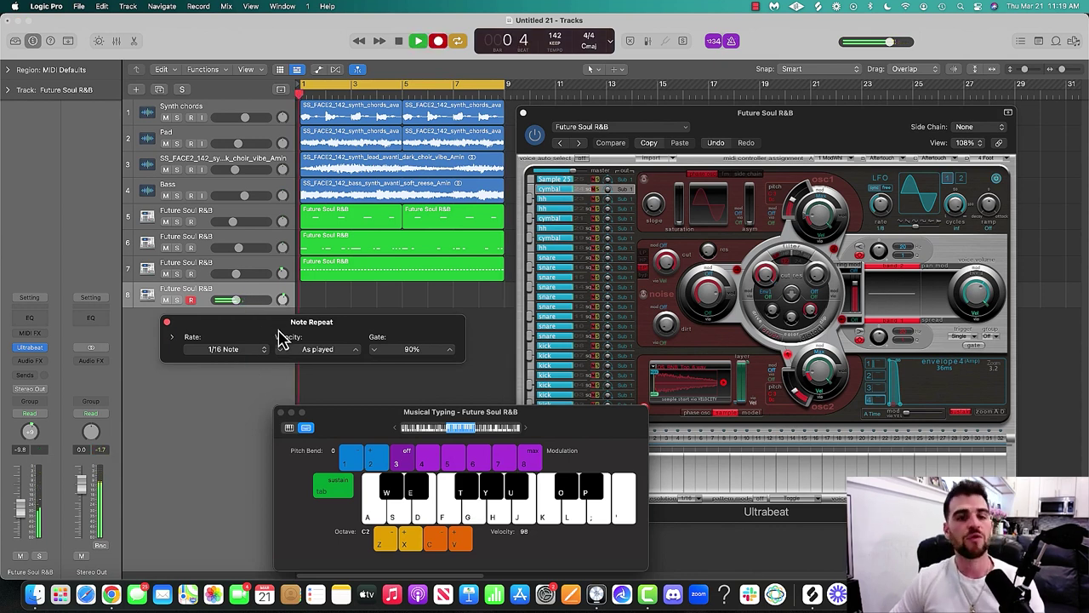
Record hi-hat rolls on track 8, switching the Note Repeat rate between 1/16, 1/32 and 1/64 Note, and stop in bar 8
{"action": "left_click", "coordinate": [248, 356]}
{"action": "left_click", "coordinate": [251, 370]}
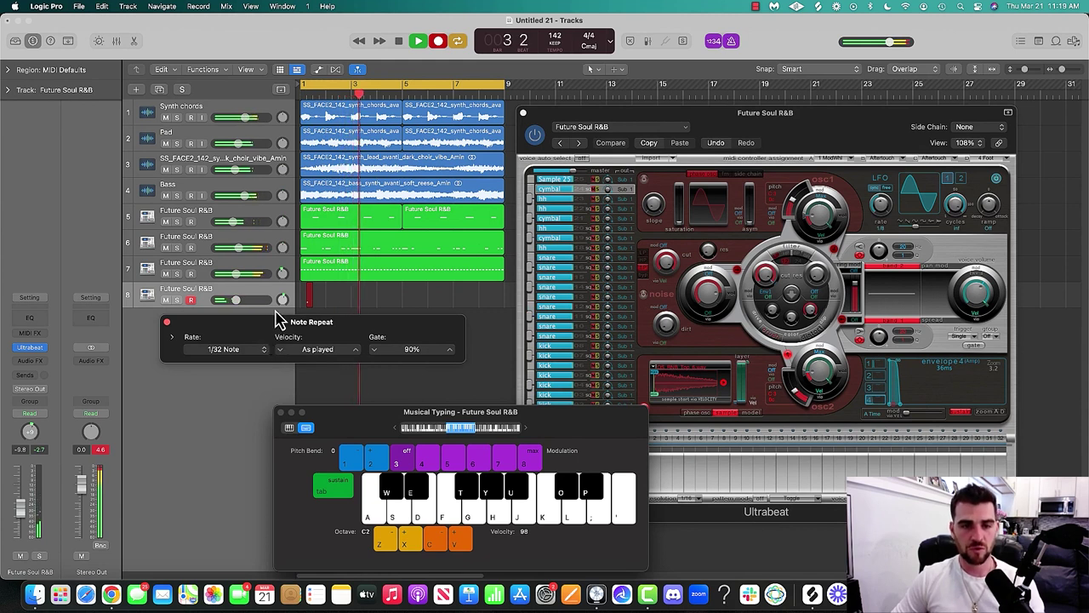
{"action": "left_click", "coordinate": [249, 356]}
{"action": "left_click", "coordinate": [257, 345]}
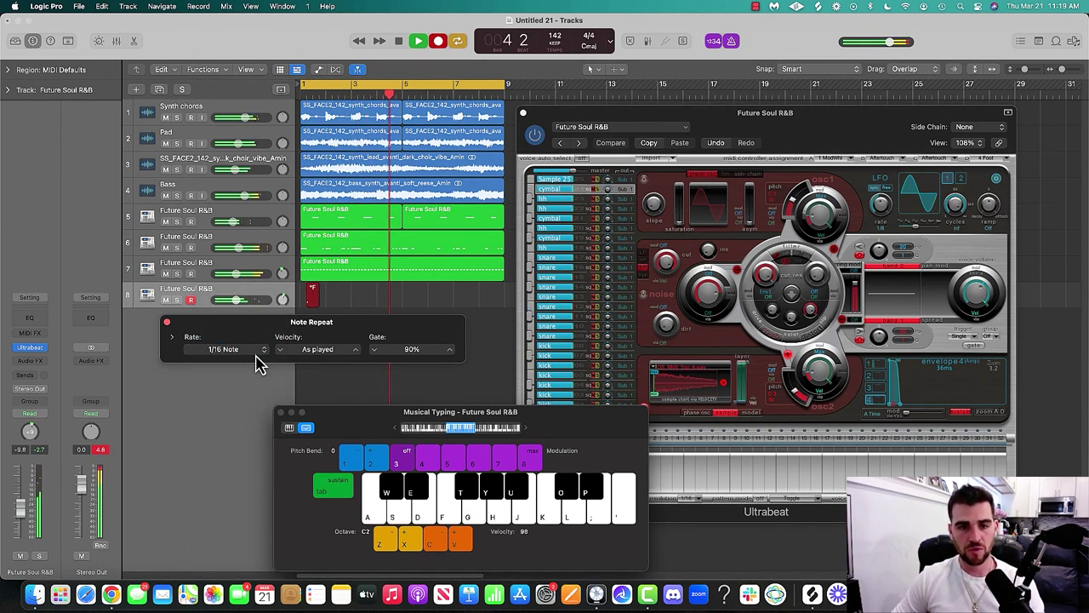
{"action": "left_click", "coordinate": [255, 357]}
{"action": "left_click", "coordinate": [251, 368]}
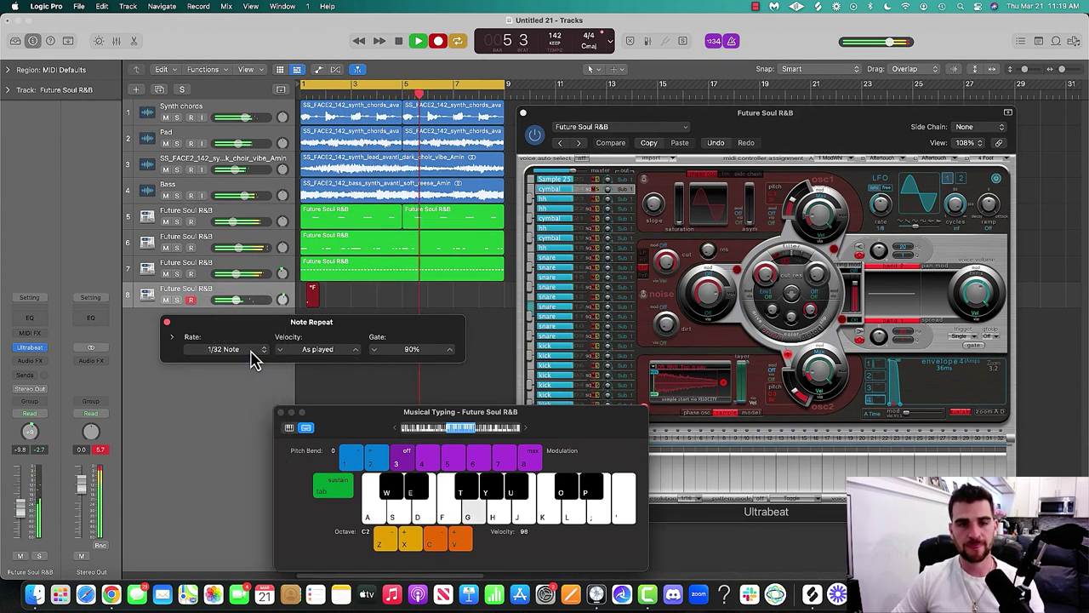
{"action": "left_click", "coordinate": [253, 361]}
{"action": "left_click", "coordinate": [251, 362]}
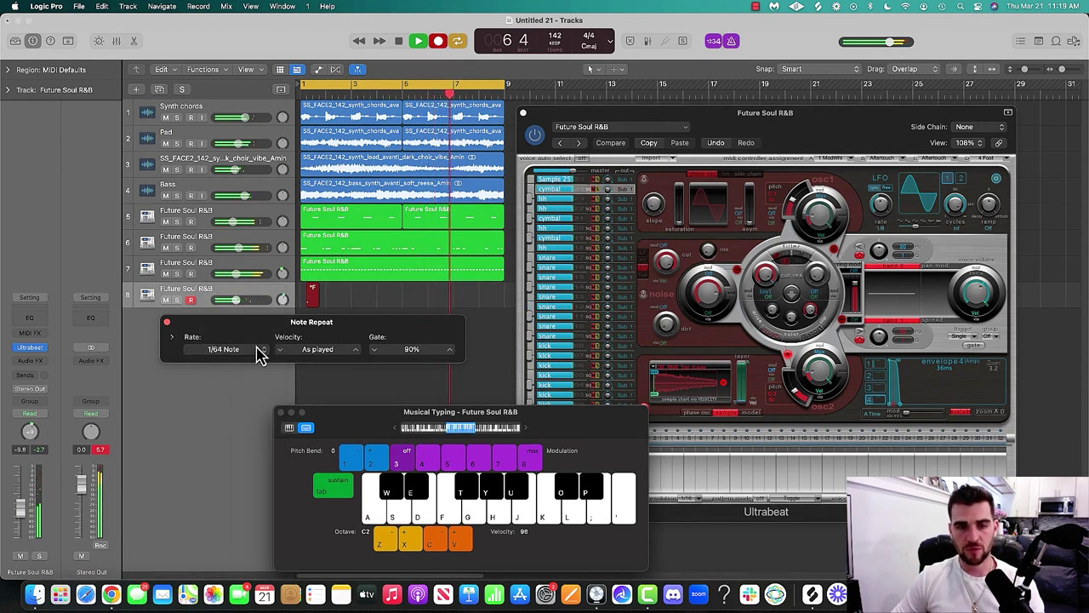
{"action": "left_click", "coordinate": [253, 354]}
{"action": "left_click", "coordinate": [260, 343]}
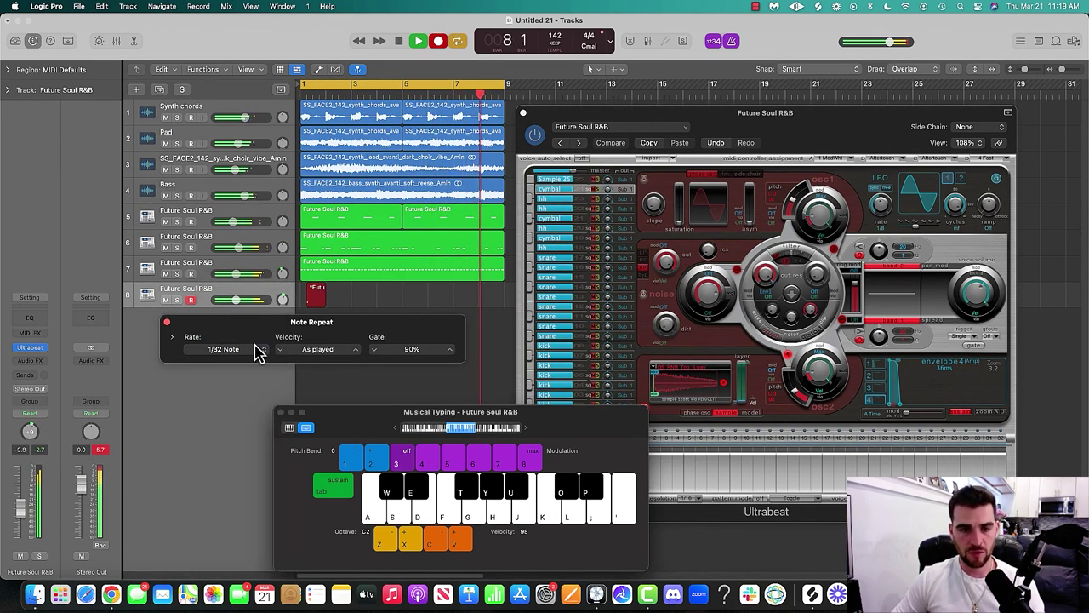
{"action": "key", "text": "space"}
{"action": "left_click", "coordinate": [166, 321]}
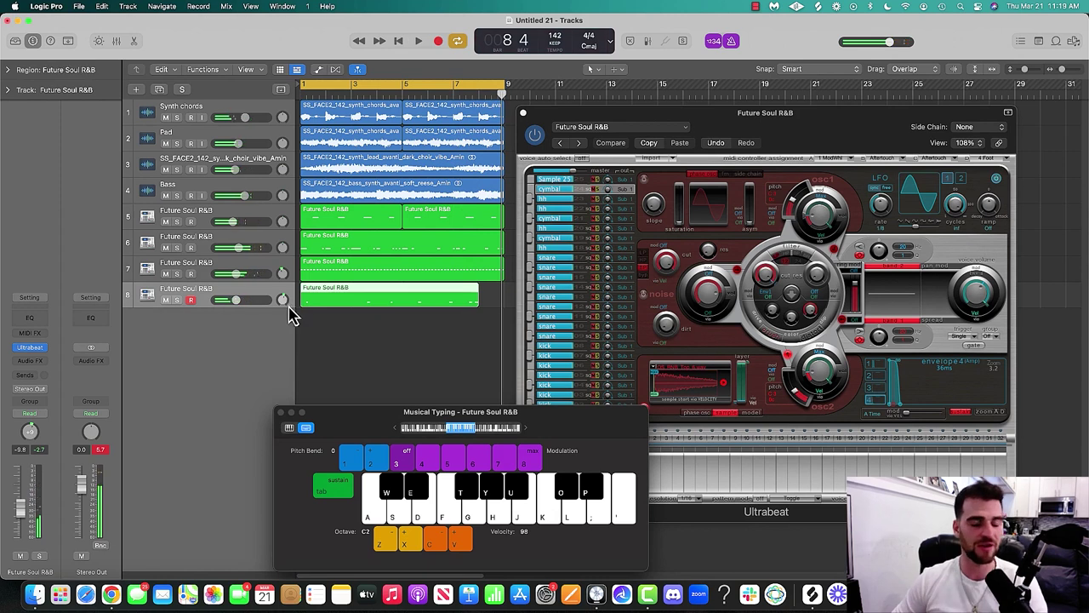
Duplicate the hi-hat roll track, and record one more eight-bar drum part on the copy at a volume of -13.4 dB
{"action": "key", "text": "j"}
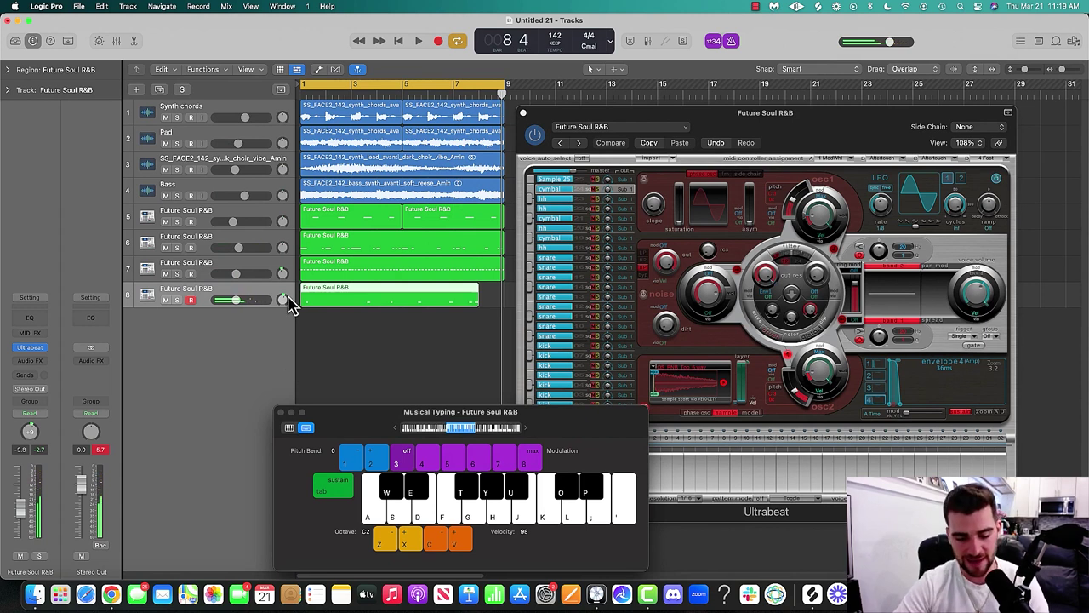
{"action": "key", "text": "super+d"}
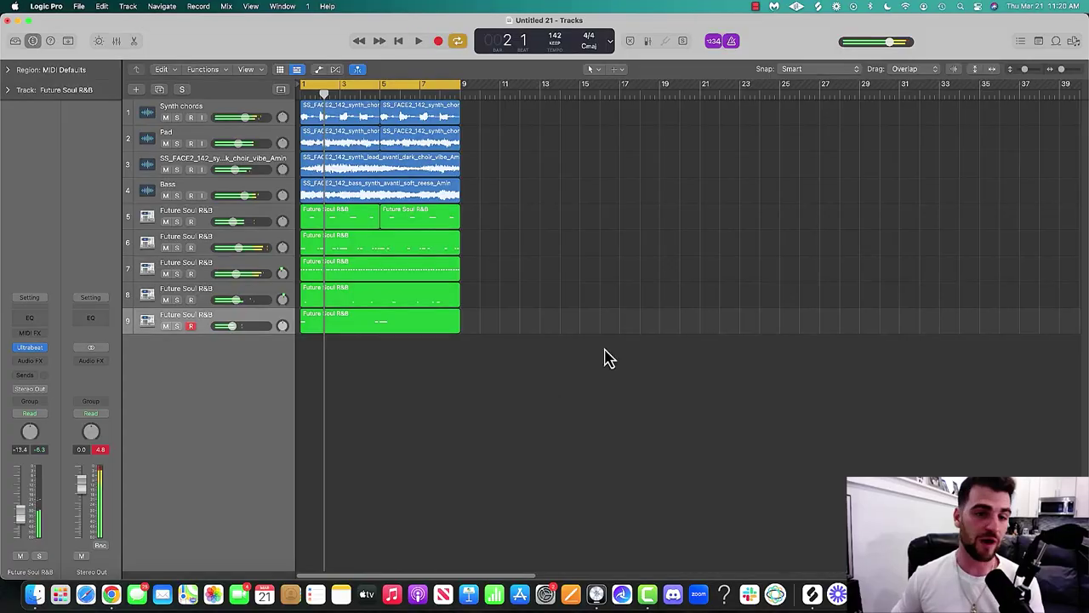
Repeat all regions from bar 9 to bar 17, and delete the drum regions from the first eight bars
{"action": "left_click_drag", "start_coordinate": [546, 462], "coordinate": [487, 119]}
{"action": "key", "text": "space"}
{"action": "left_click_drag", "start_coordinate": [394, 372], "coordinate": [336, 230]}
{"action": "key", "text": "Delete"}
{"action": "key", "text": "space"}
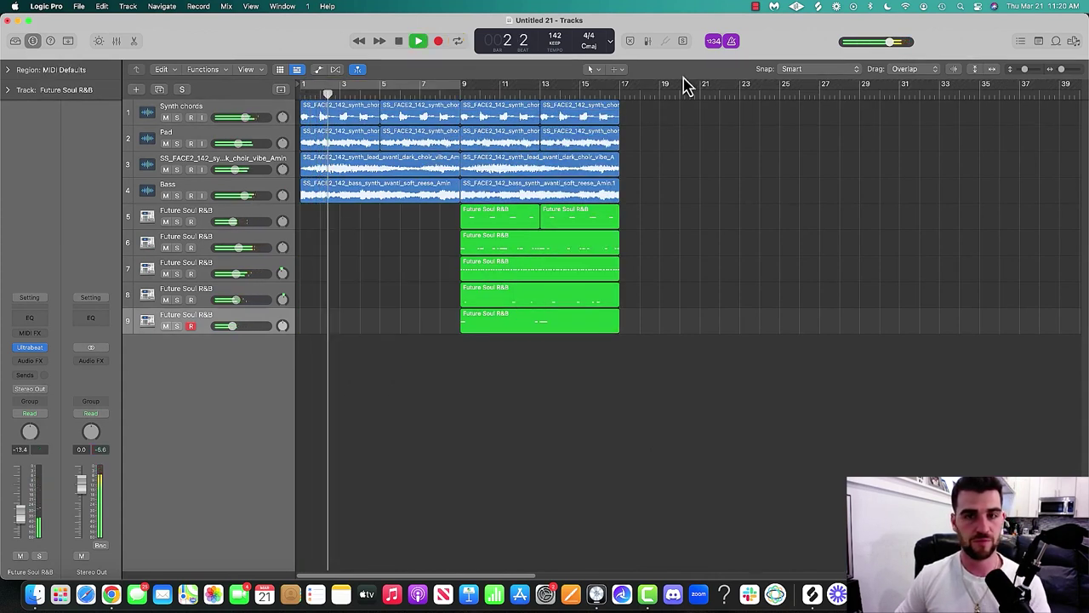
Delete the bass region from the first eight bars and play the intro from the start with bars 1 to 9 cycling
{"action": "left_click", "coordinate": [341, 196]}
{"action": "key", "text": "Delete"}
{"action": "key", "text": "Return"}
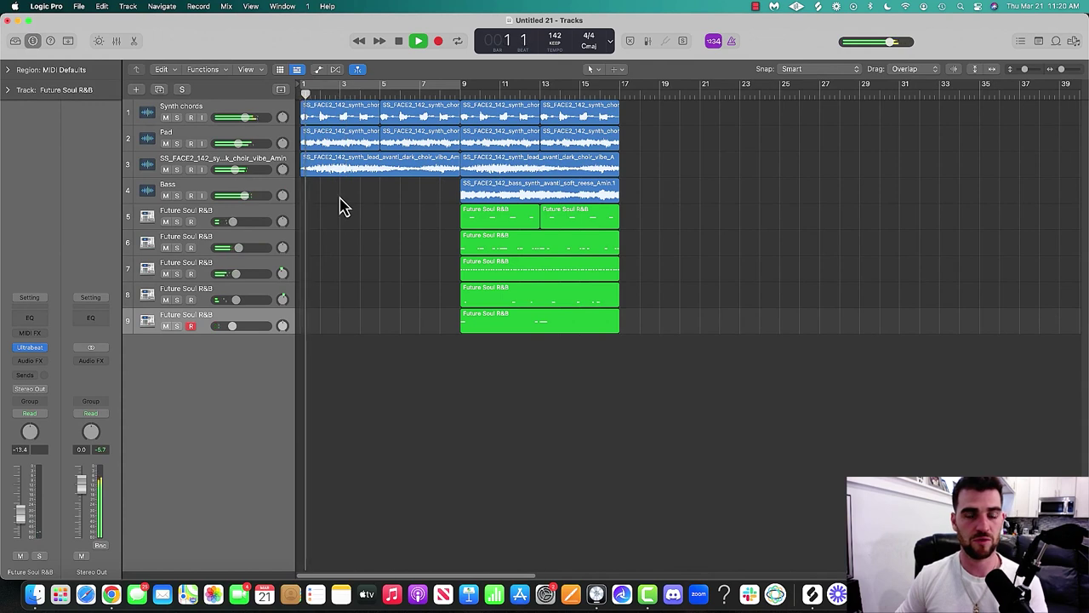
{"action": "left_click", "coordinate": [437, 85]}
{"action": "key", "text": "space"}
Solo the choir track and add a Channel EQ with a 304 Hz low cut and 1870 Hz high cut, both at 48 dB/Oct
{"action": "left_click", "coordinate": [228, 170]}
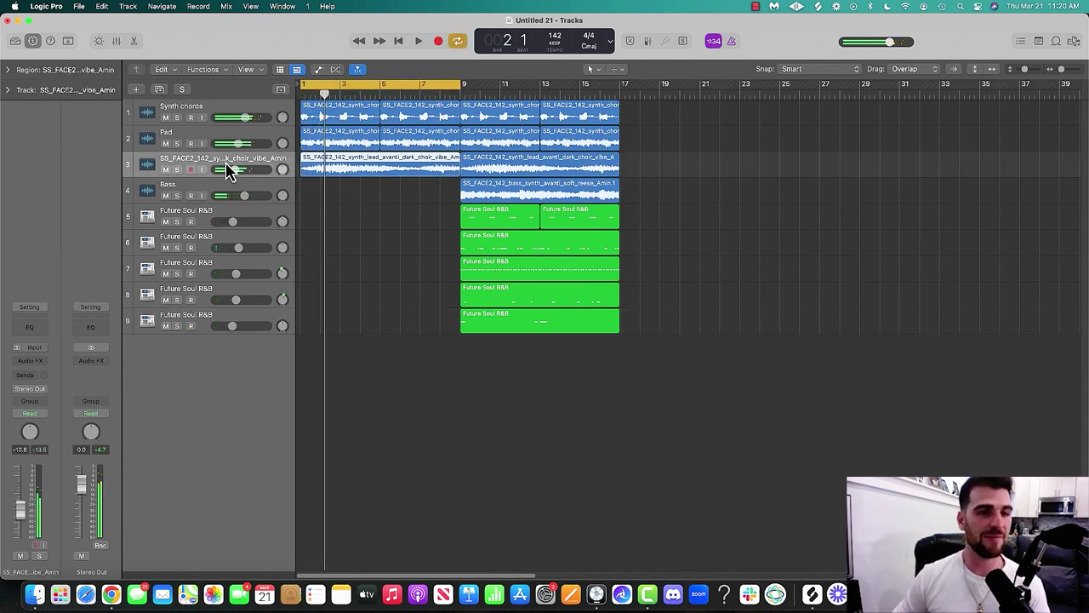
{"action": "left_click", "coordinate": [37, 331]}
{"action": "key", "text": "s"}
{"action": "key", "text": "space"}
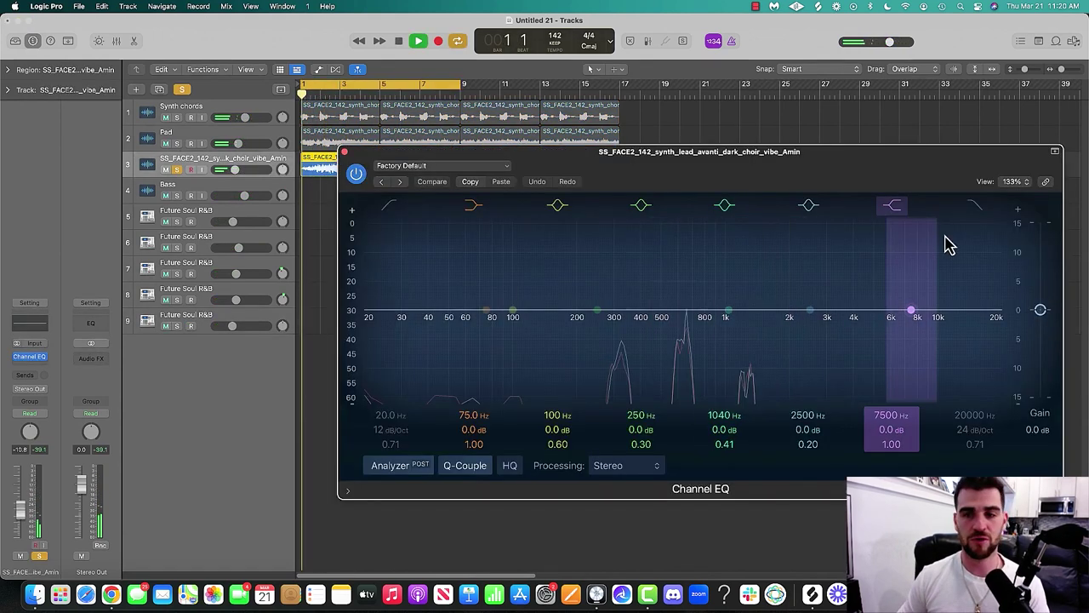
{"action": "left_click", "coordinate": [976, 206]}
{"action": "left_click_drag", "start_coordinate": [912, 240], "coordinate": [885, 366]}
{"action": "left_click", "coordinate": [384, 250]}
{"action": "left_click_drag", "start_coordinate": [384, 250], "coordinate": [525, 360]}
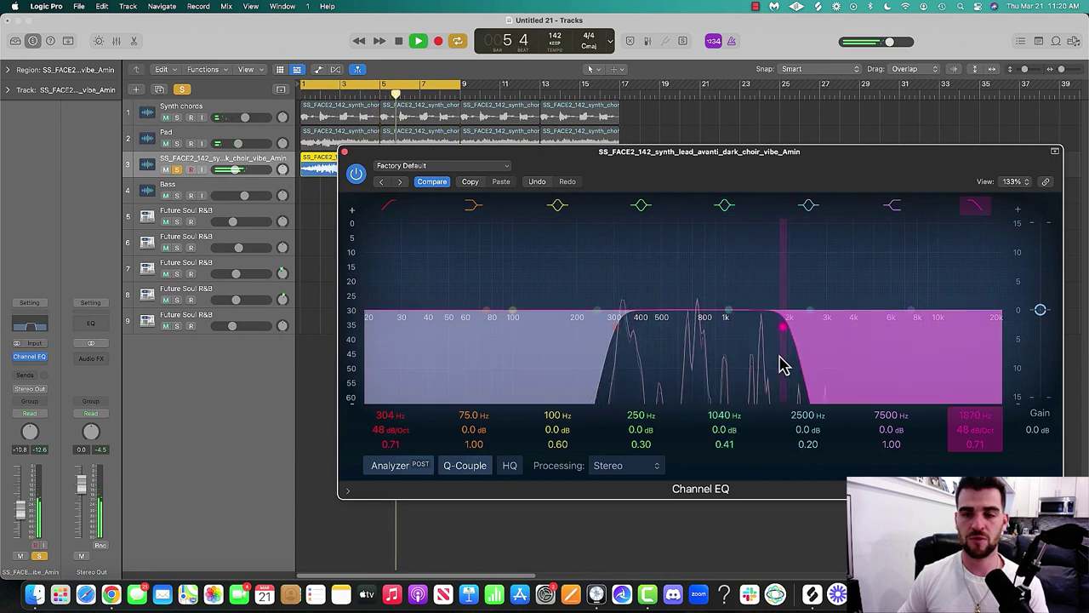
{"action": "left_click", "coordinate": [343, 151]}
Add a Channel EQ to the Pad track with a 298 Hz low cut and 2640 Hz high cut, both at 48 dB/Oct
{"action": "left_click", "coordinate": [202, 139]}
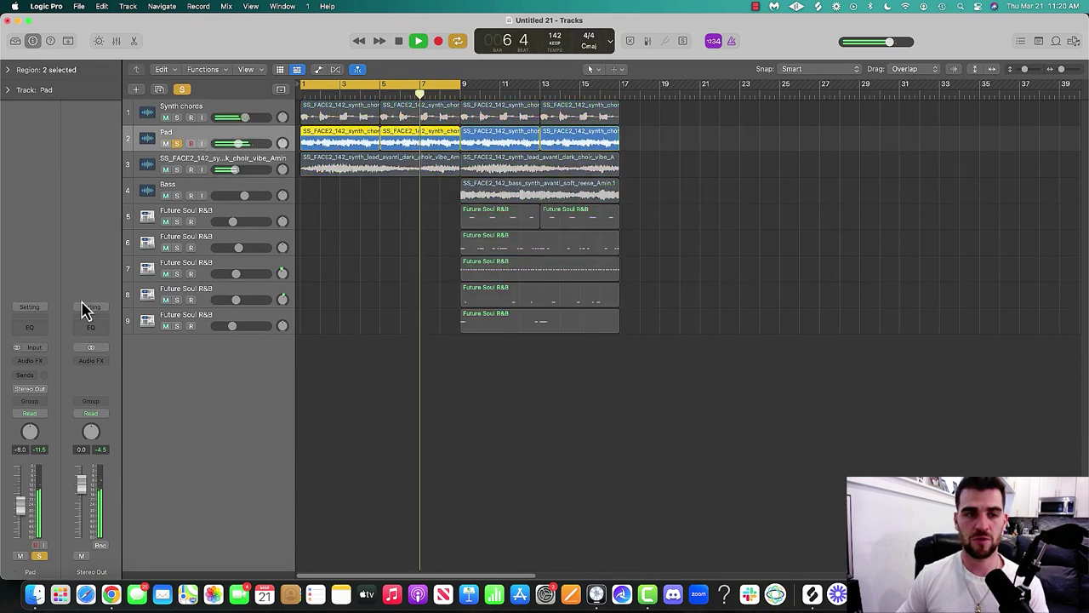
{"action": "left_click", "coordinate": [28, 328]}
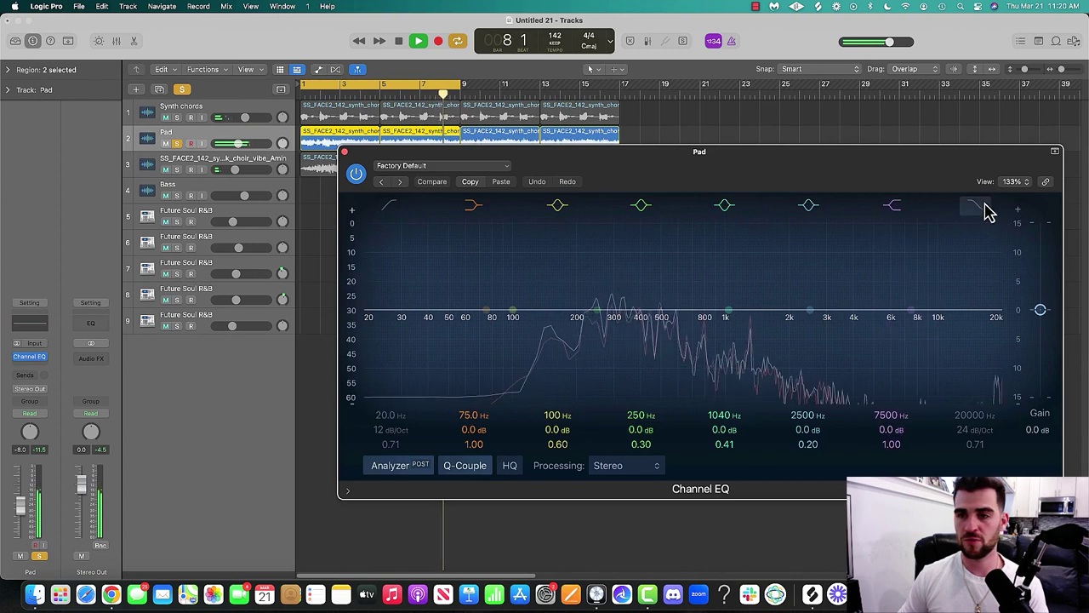
{"action": "left_click_drag", "start_coordinate": [999, 241], "coordinate": [914, 365]}
{"action": "left_click_drag", "start_coordinate": [417, 205], "coordinate": [530, 333]}
{"action": "left_click_drag", "start_coordinate": [453, 304], "coordinate": [436, 361]}
{"action": "key", "text": "Up"}
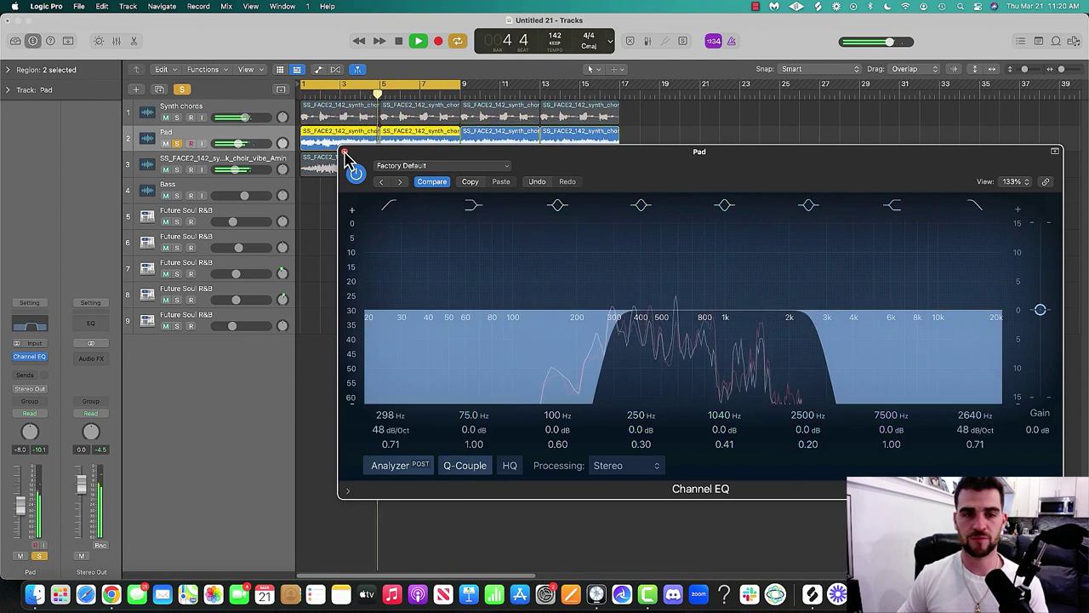
{"action": "left_click", "coordinate": [344, 151]}
Add a Channel EQ to the Synth chords track with a 192 Hz low cut and about 2100 Hz high cut at 48 dB/Oct
{"action": "key", "text": "s"}
{"action": "left_click", "coordinate": [32, 327]}
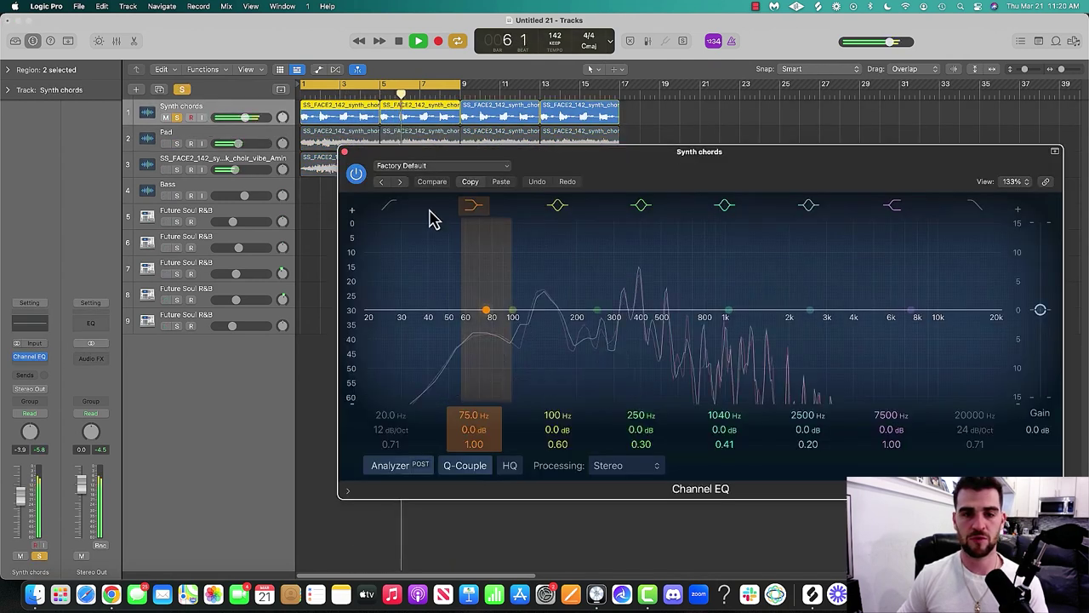
{"action": "left_click", "coordinate": [389, 248]}
{"action": "left_click_drag", "start_coordinate": [389, 247], "coordinate": [542, 334]}
{"action": "left_click_drag", "start_coordinate": [475, 300], "coordinate": [522, 348]}
{"action": "left_click", "coordinate": [978, 209]}
{"action": "left_click_drag", "start_coordinate": [978, 209], "coordinate": [798, 335]}
{"action": "scroll", "coordinate": [760, 314], "scroll_direction": "up", "scroll_amount": 2}
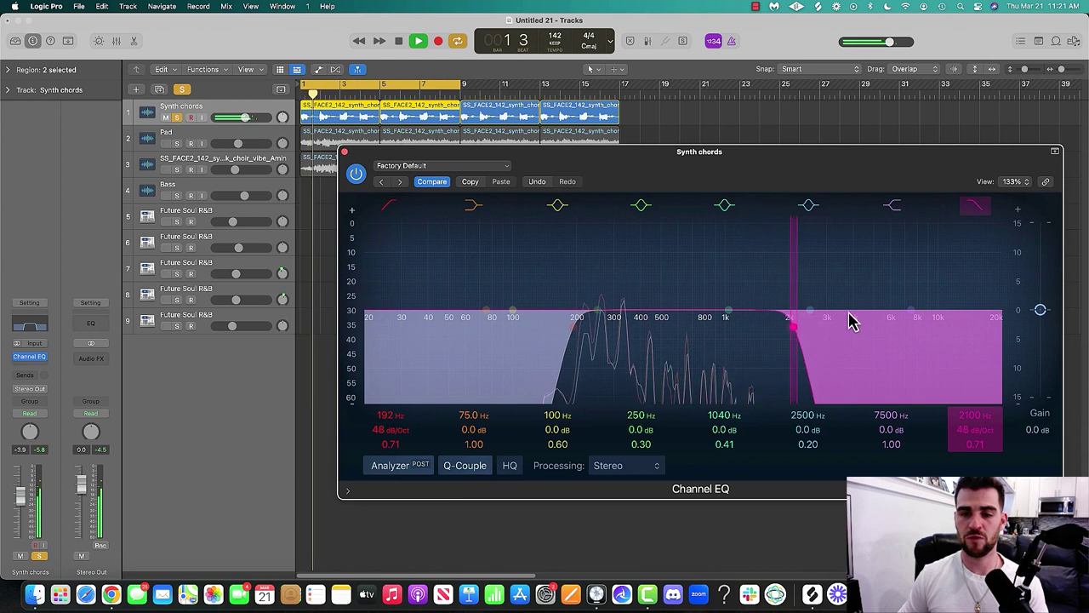
{"action": "left_click_drag", "start_coordinate": [854, 357], "coordinate": [846, 365]}
{"action": "left_click", "coordinate": [344, 151]}
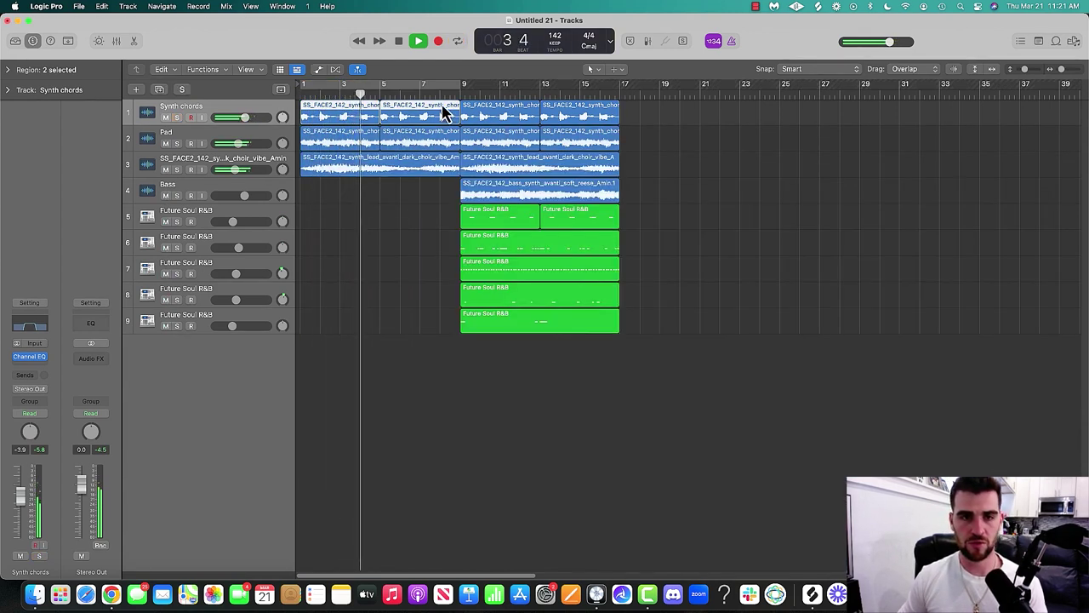
Set the cycle range to bars 9 to 17, audition track 5, and rename it Snap
{"action": "left_click_drag", "start_coordinate": [609, 92], "coordinate": [462, 92]}
{"action": "left_click", "coordinate": [207, 219]}
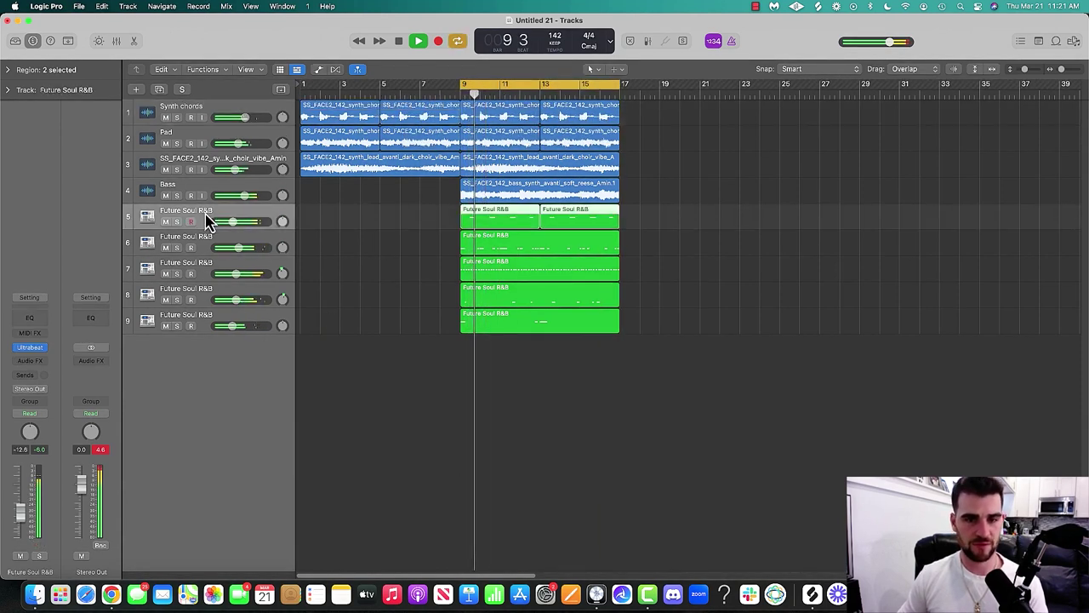
{"action": "key", "text": "s"}
{"action": "key", "text": "space"}
{"action": "key", "text": "s"}
{"action": "double_click", "coordinate": [187, 211]}
{"action": "type", "text": "Snap"}
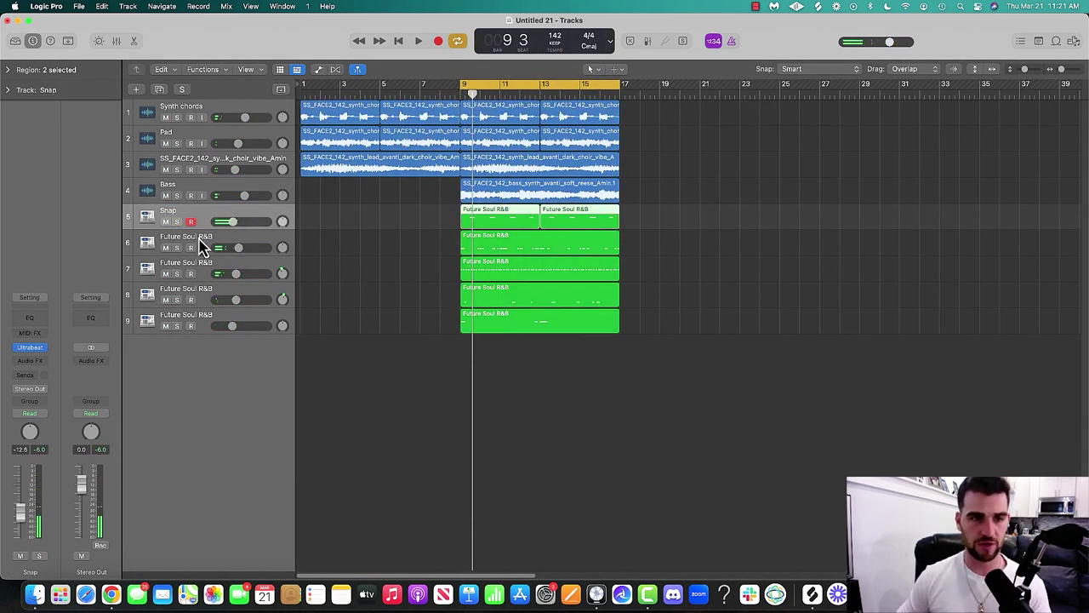
Rename track 6 as Kick, audition it, and set its volume to -10.0 dB
{"action": "double_click", "coordinate": [197, 239]}
{"action": "type", "text": "Kick"}
{"action": "key", "text": "Return"}
{"action": "key", "text": "s"}
{"action": "key", "text": "space"}
{"action": "key", "text": "s"}
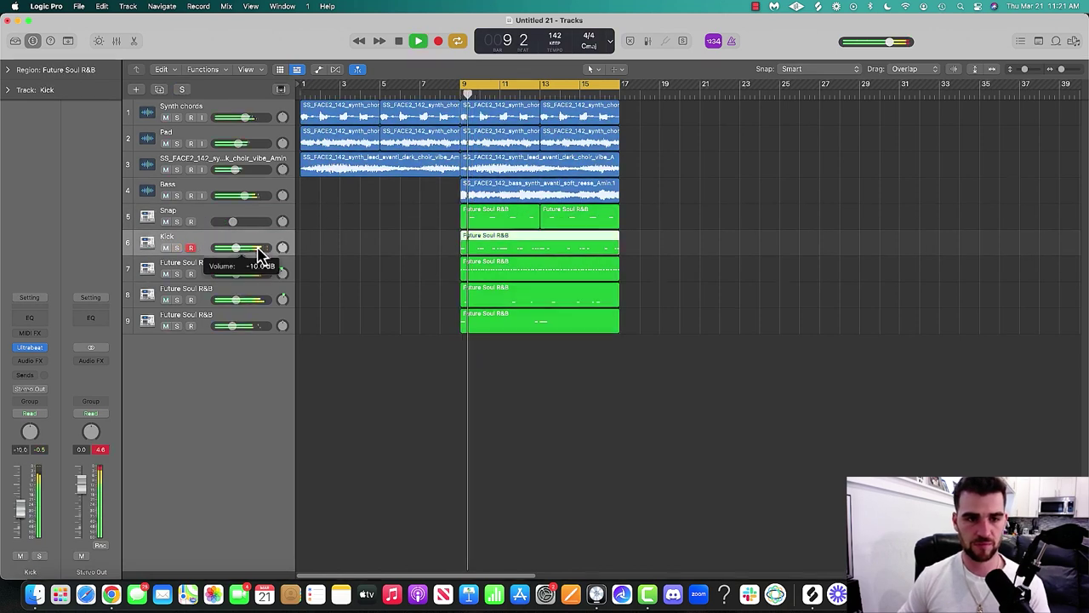
Solo track 7 and rename it HH, and rename track 8 as HH Rolls
{"action": "left_click", "coordinate": [211, 272]}
{"action": "key", "text": "s"}
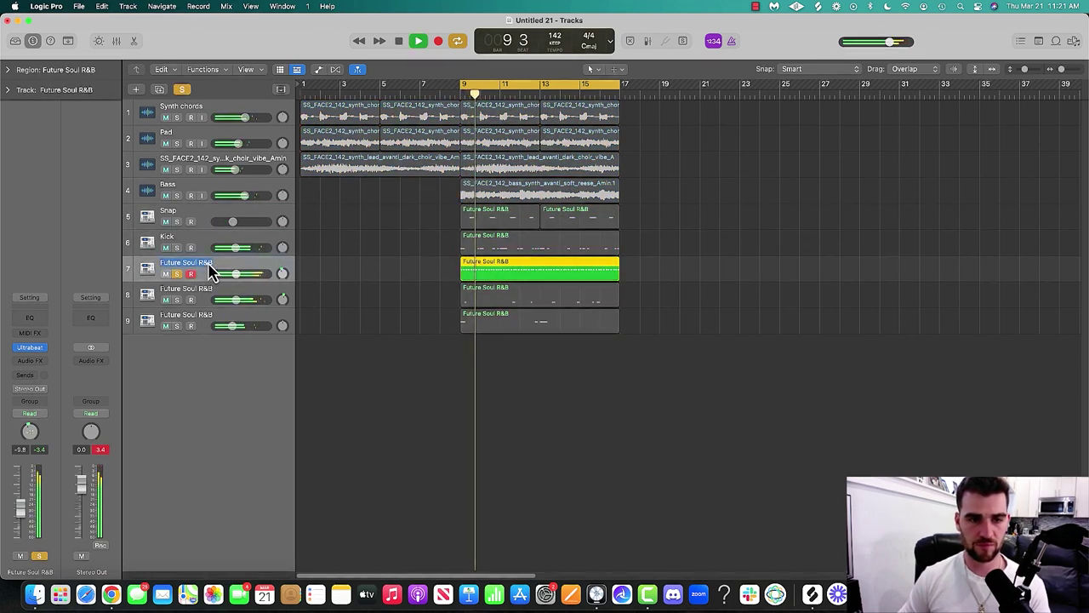
{"action": "double_click", "coordinate": [203, 292]}
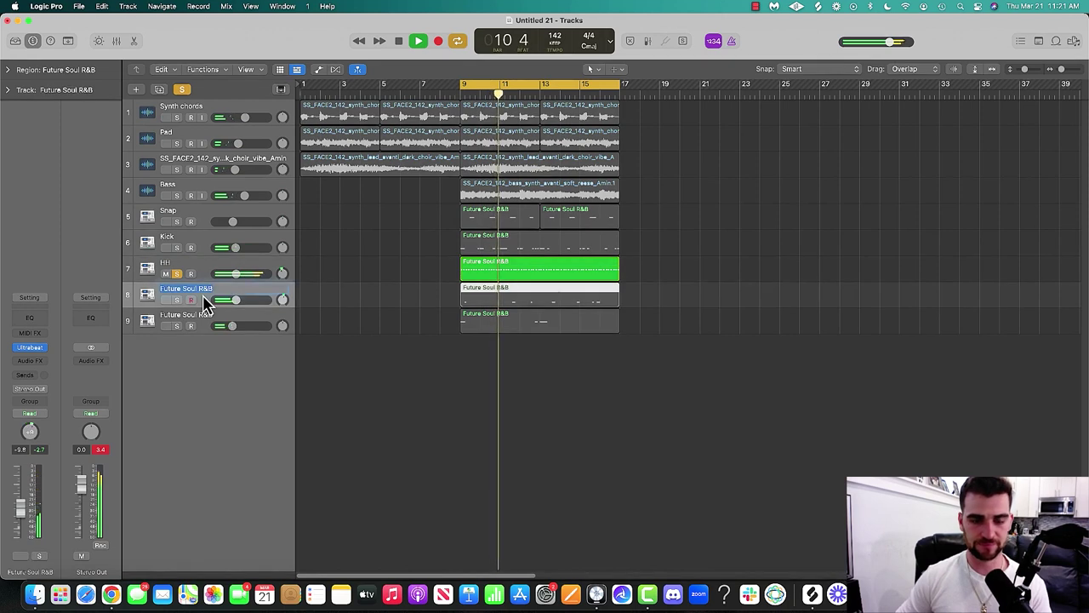
{"action": "type", "text": "HH Rolls"}
{"action": "key", "text": "Return"}
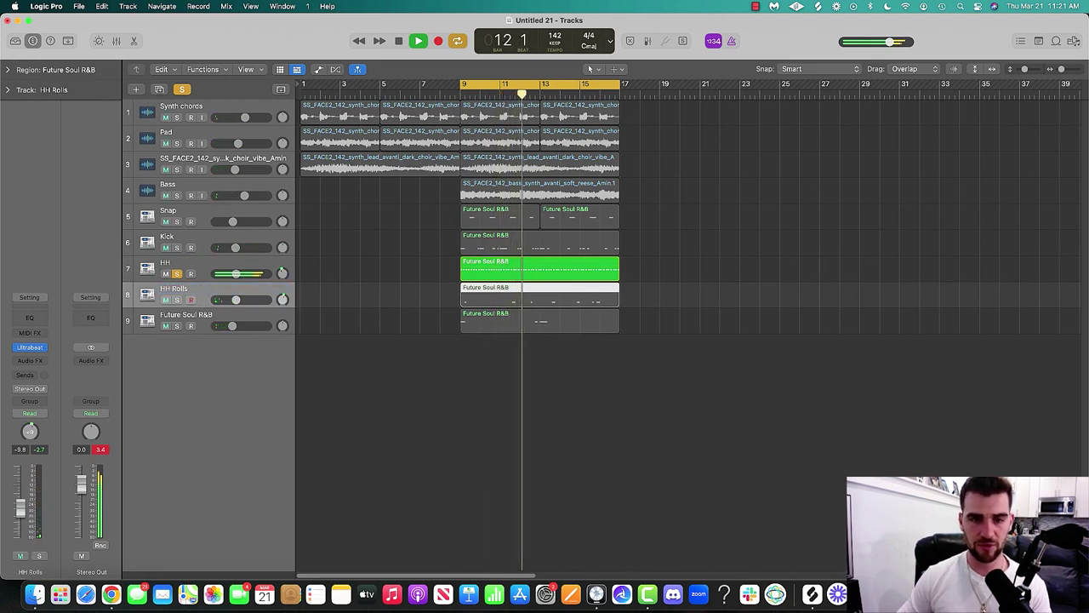
Rename track 9 as OP HH, clear all solos, and replay the full beat from bar 9
{"action": "double_click", "coordinate": [202, 317]}
{"action": "type", "text": "OP"}
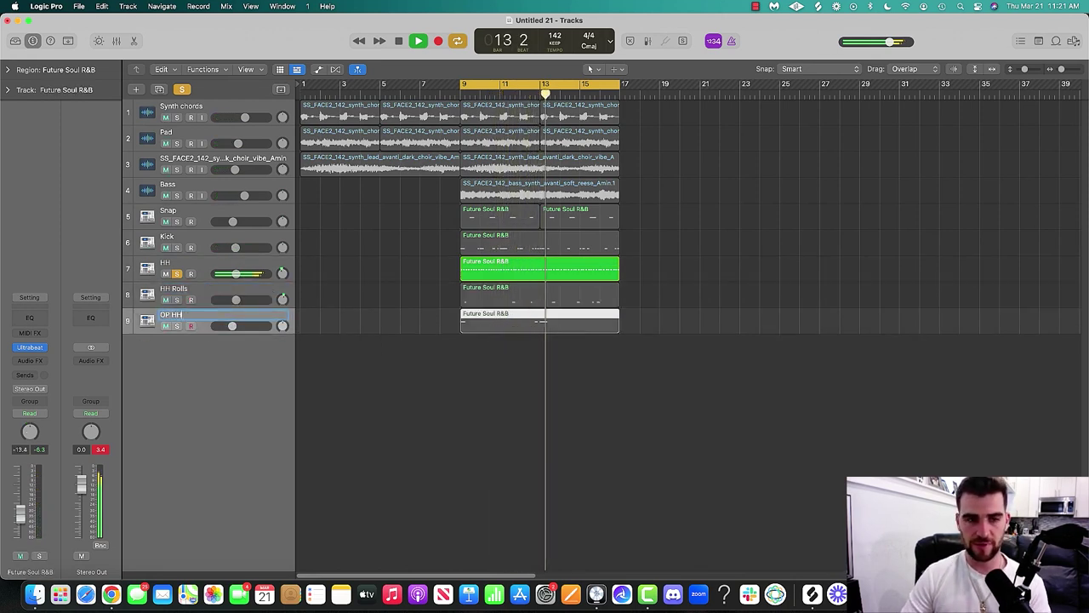
{"action": "type", "text": " HH"}
{"action": "key", "text": "Return"}
{"action": "left_click", "coordinate": [181, 89]}
{"action": "key", "text": "Return"}
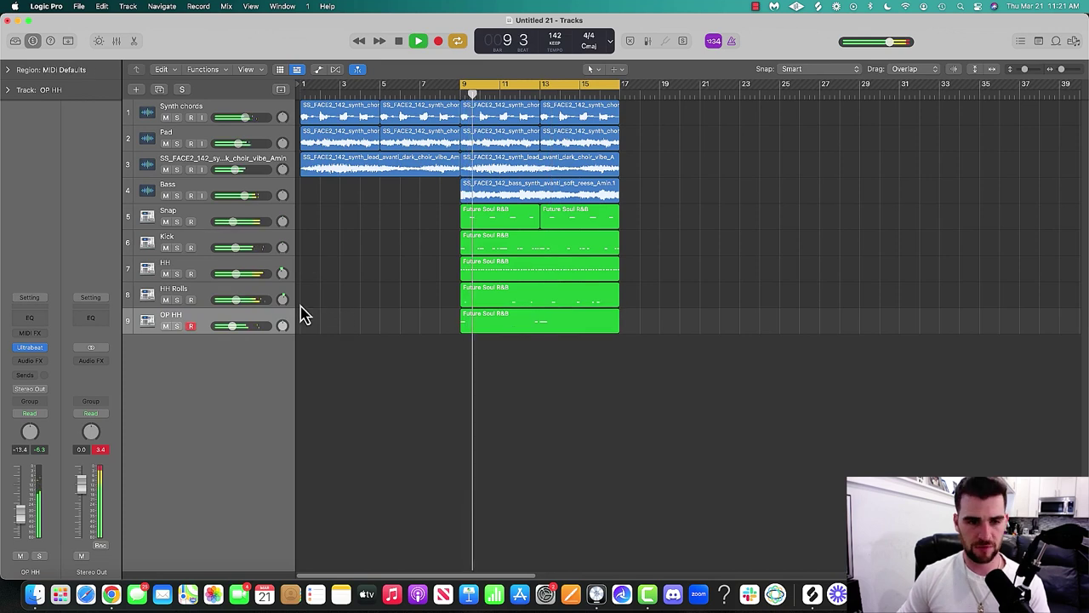
Lower the HH Rolls, HH and Snap volumes, and set the OP HH volume to -13.6 dB
{"action": "left_click_drag", "start_coordinate": [249, 300], "coordinate": [239, 249]}
{"action": "left_click_drag", "start_coordinate": [231, 325], "coordinate": [230, 326]}
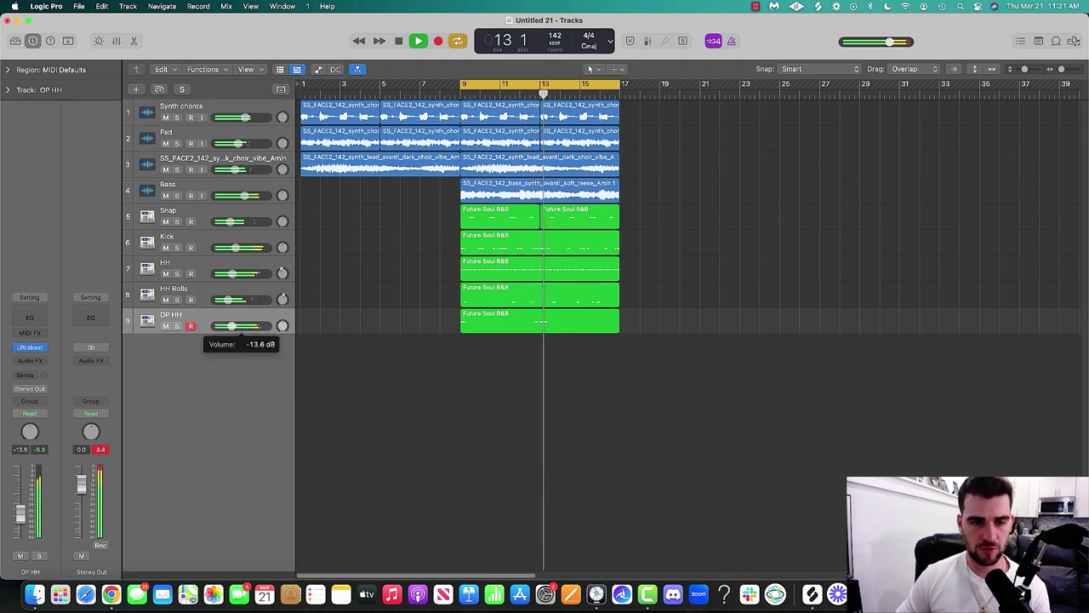